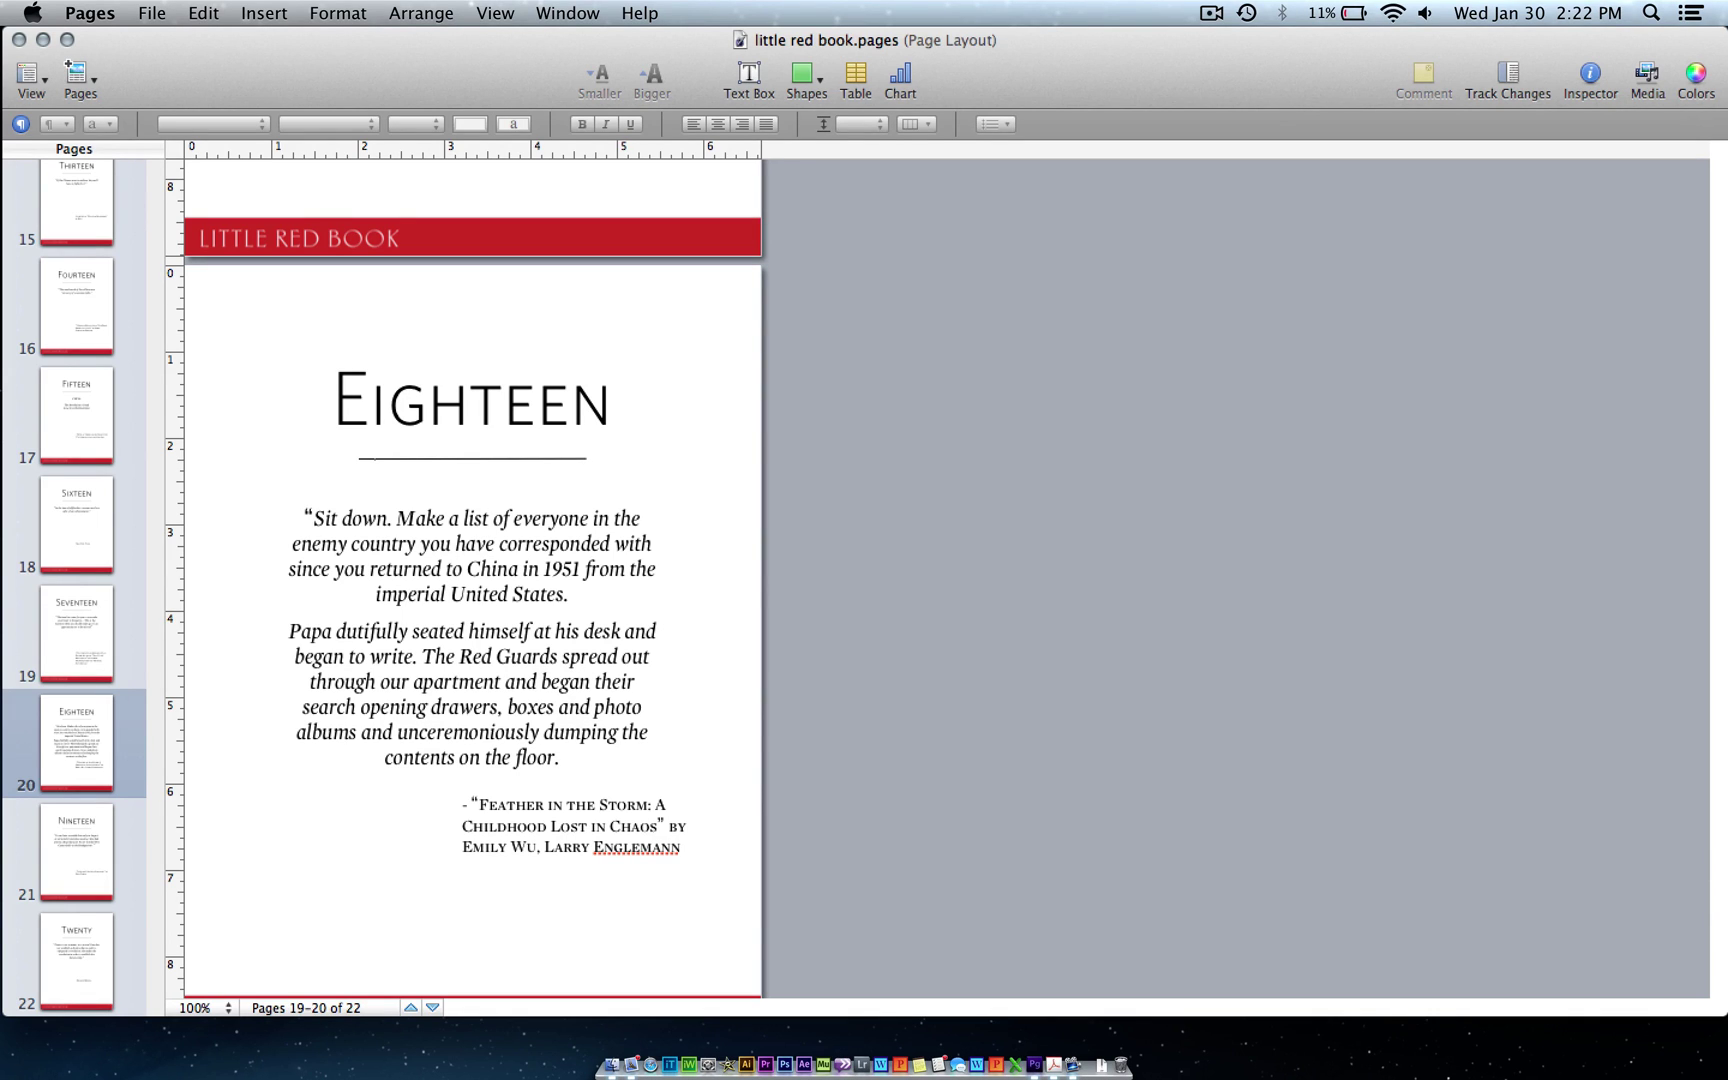
pyautogui.scroll(10, 472, 581)
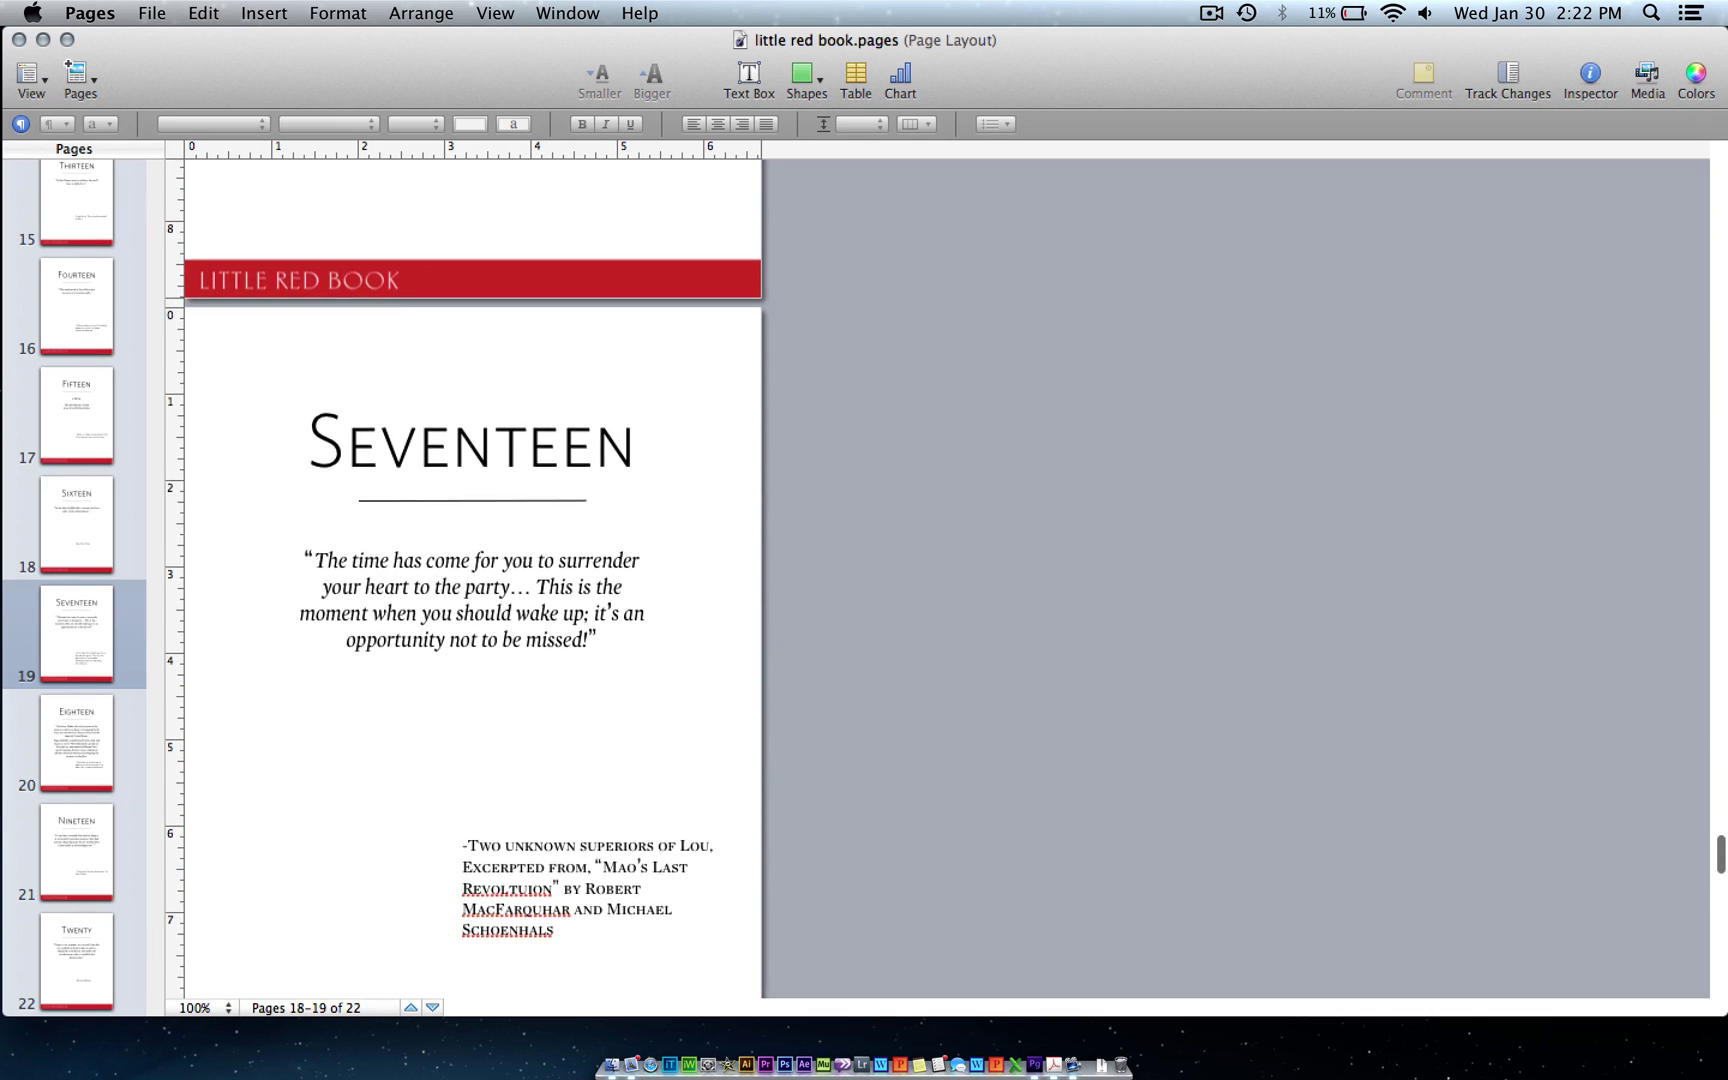
pyautogui.scroll(-5, 473, 581)
pyautogui.scroll(-4, 473, 581)
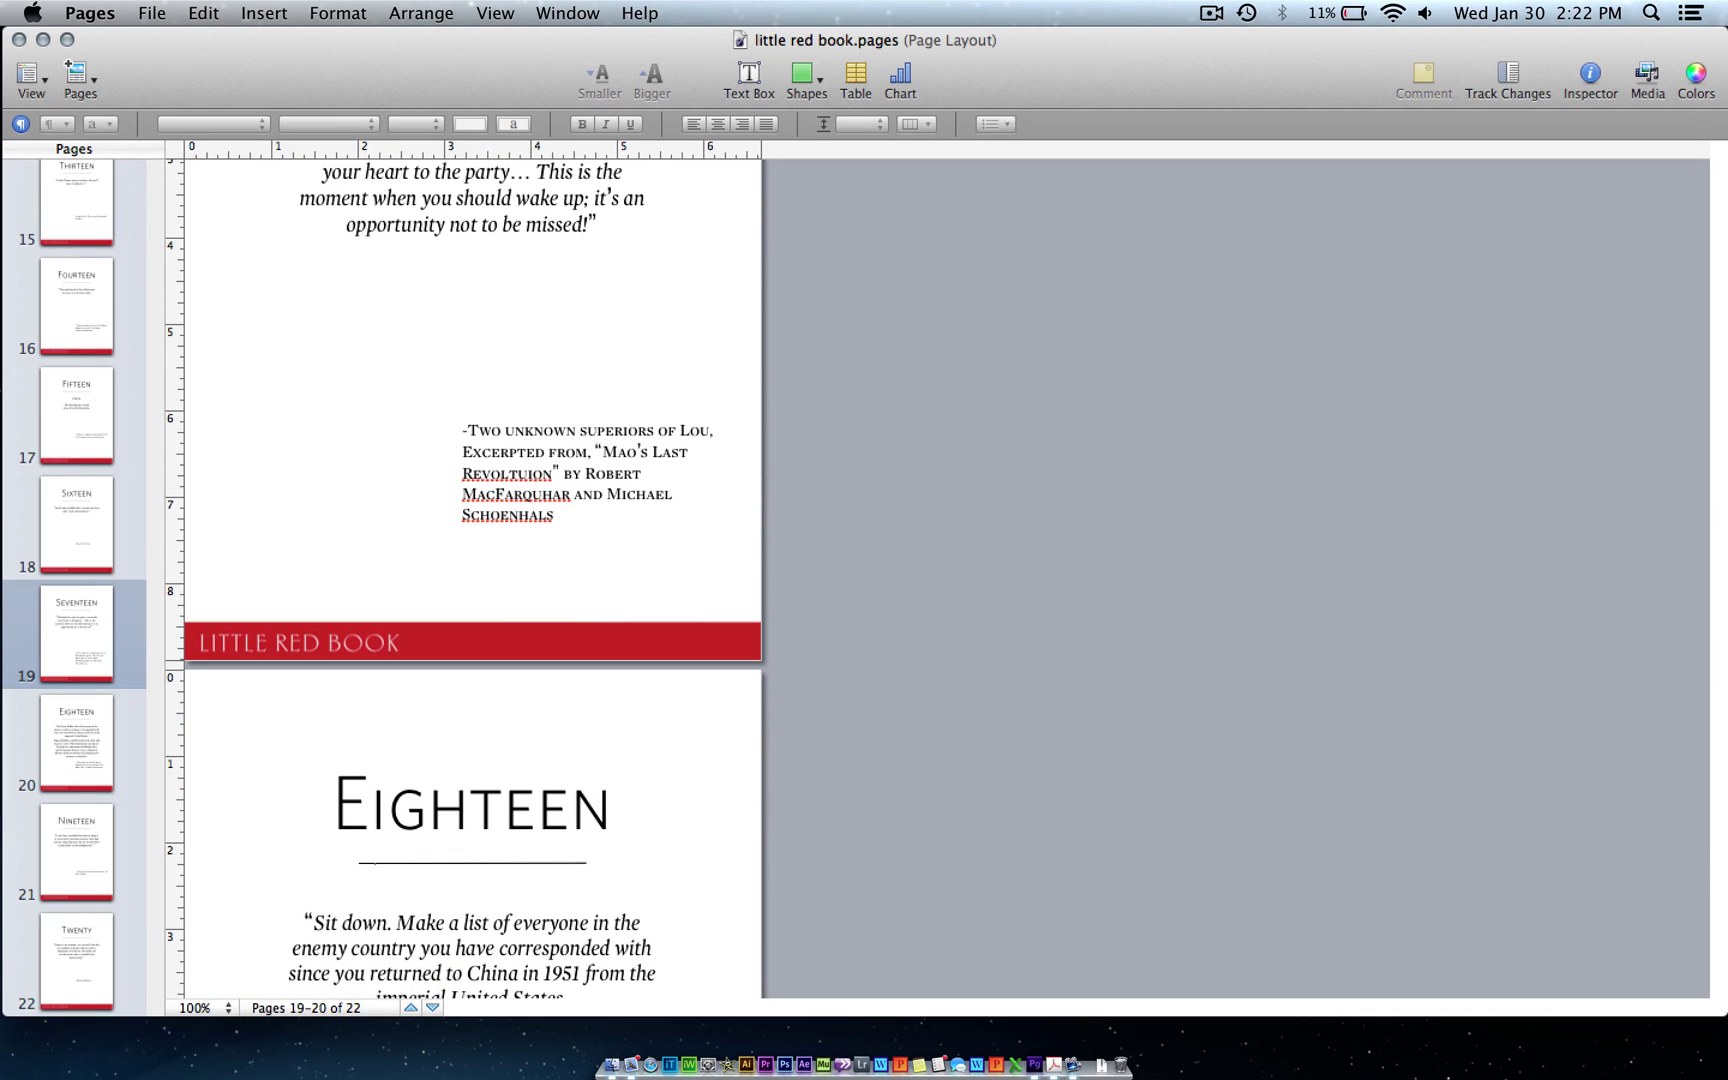
# Export 'little red book' as a PDF at Best image quality, saved to the Desktop.
pyautogui.click(151, 13)
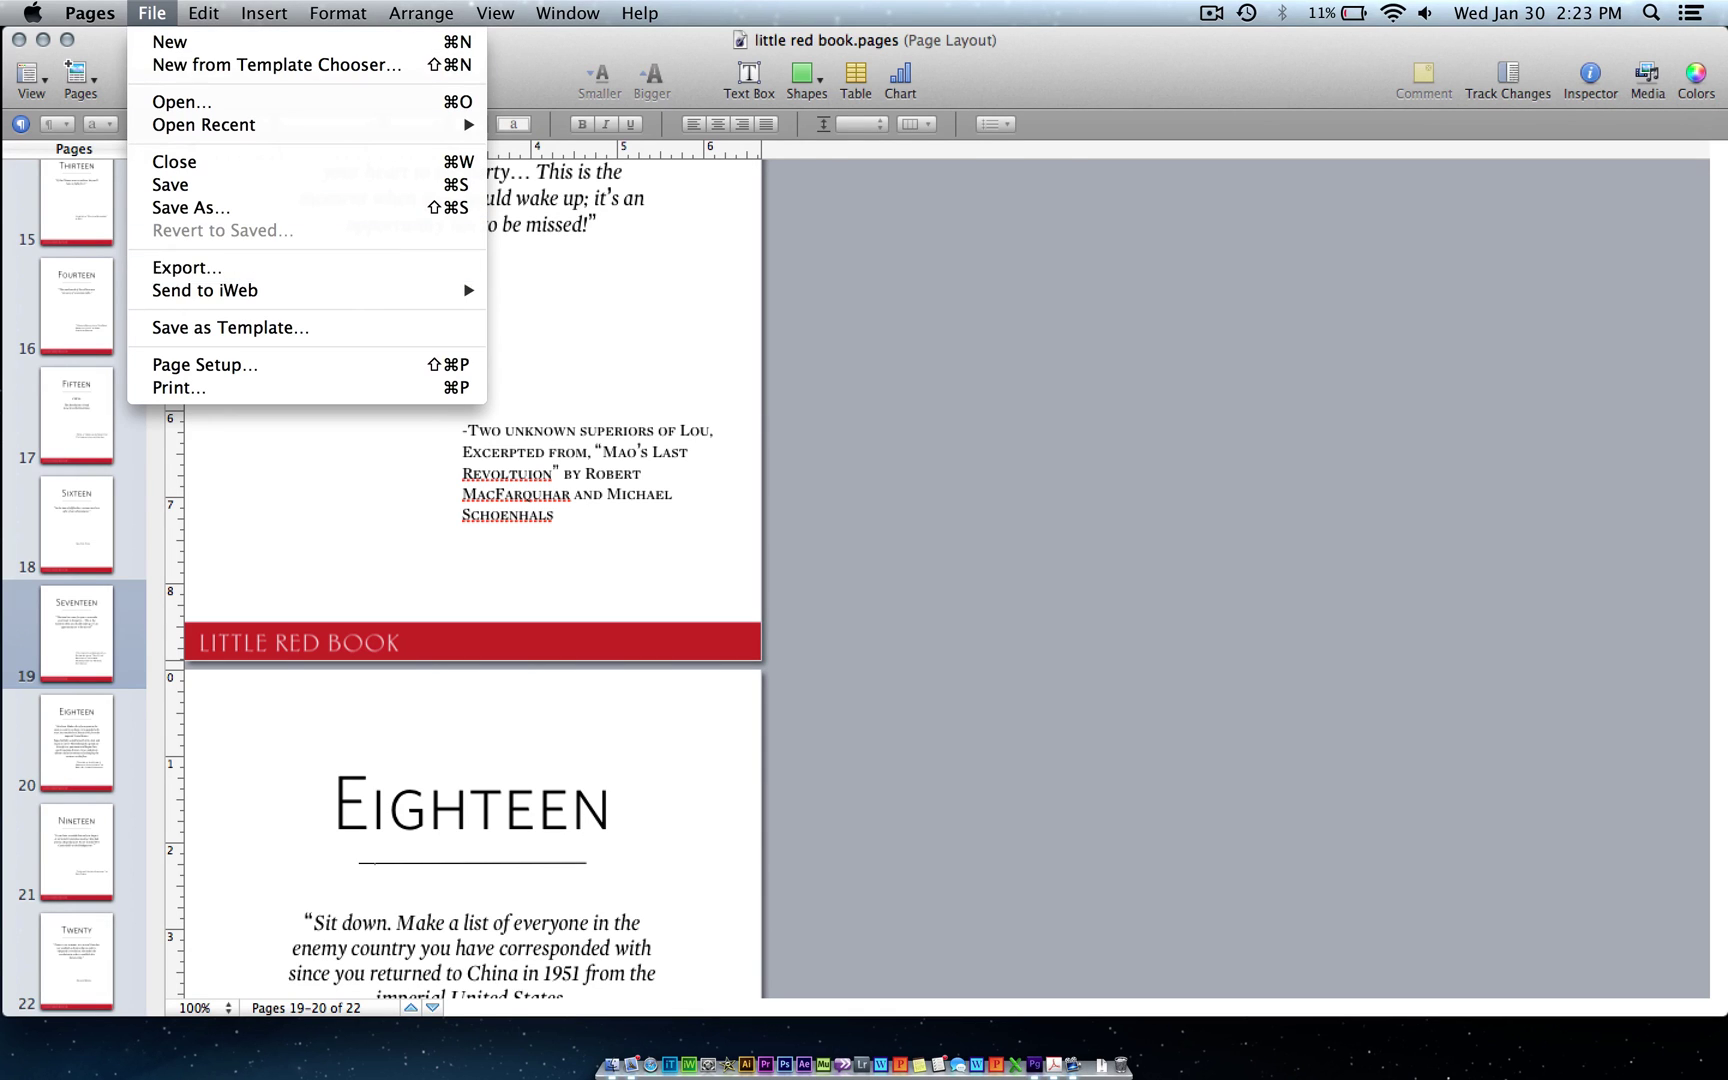
pyautogui.click(188, 268)
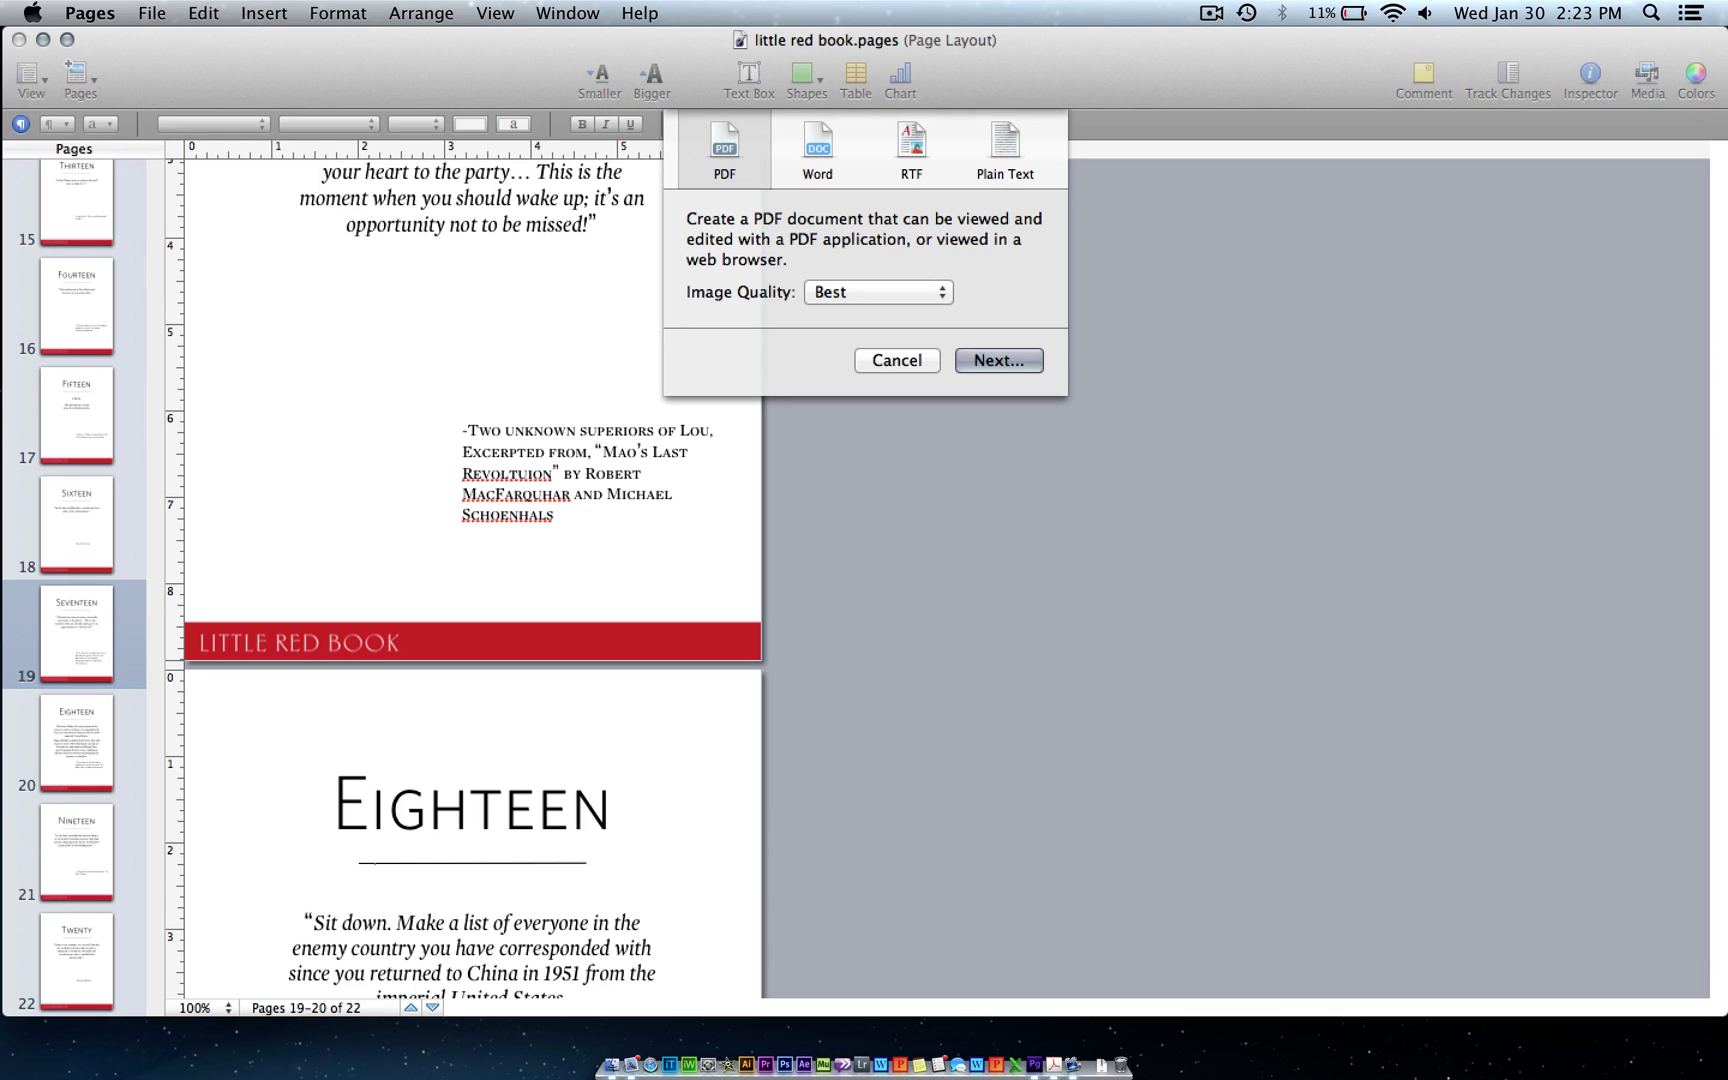
pyautogui.click(878, 292)
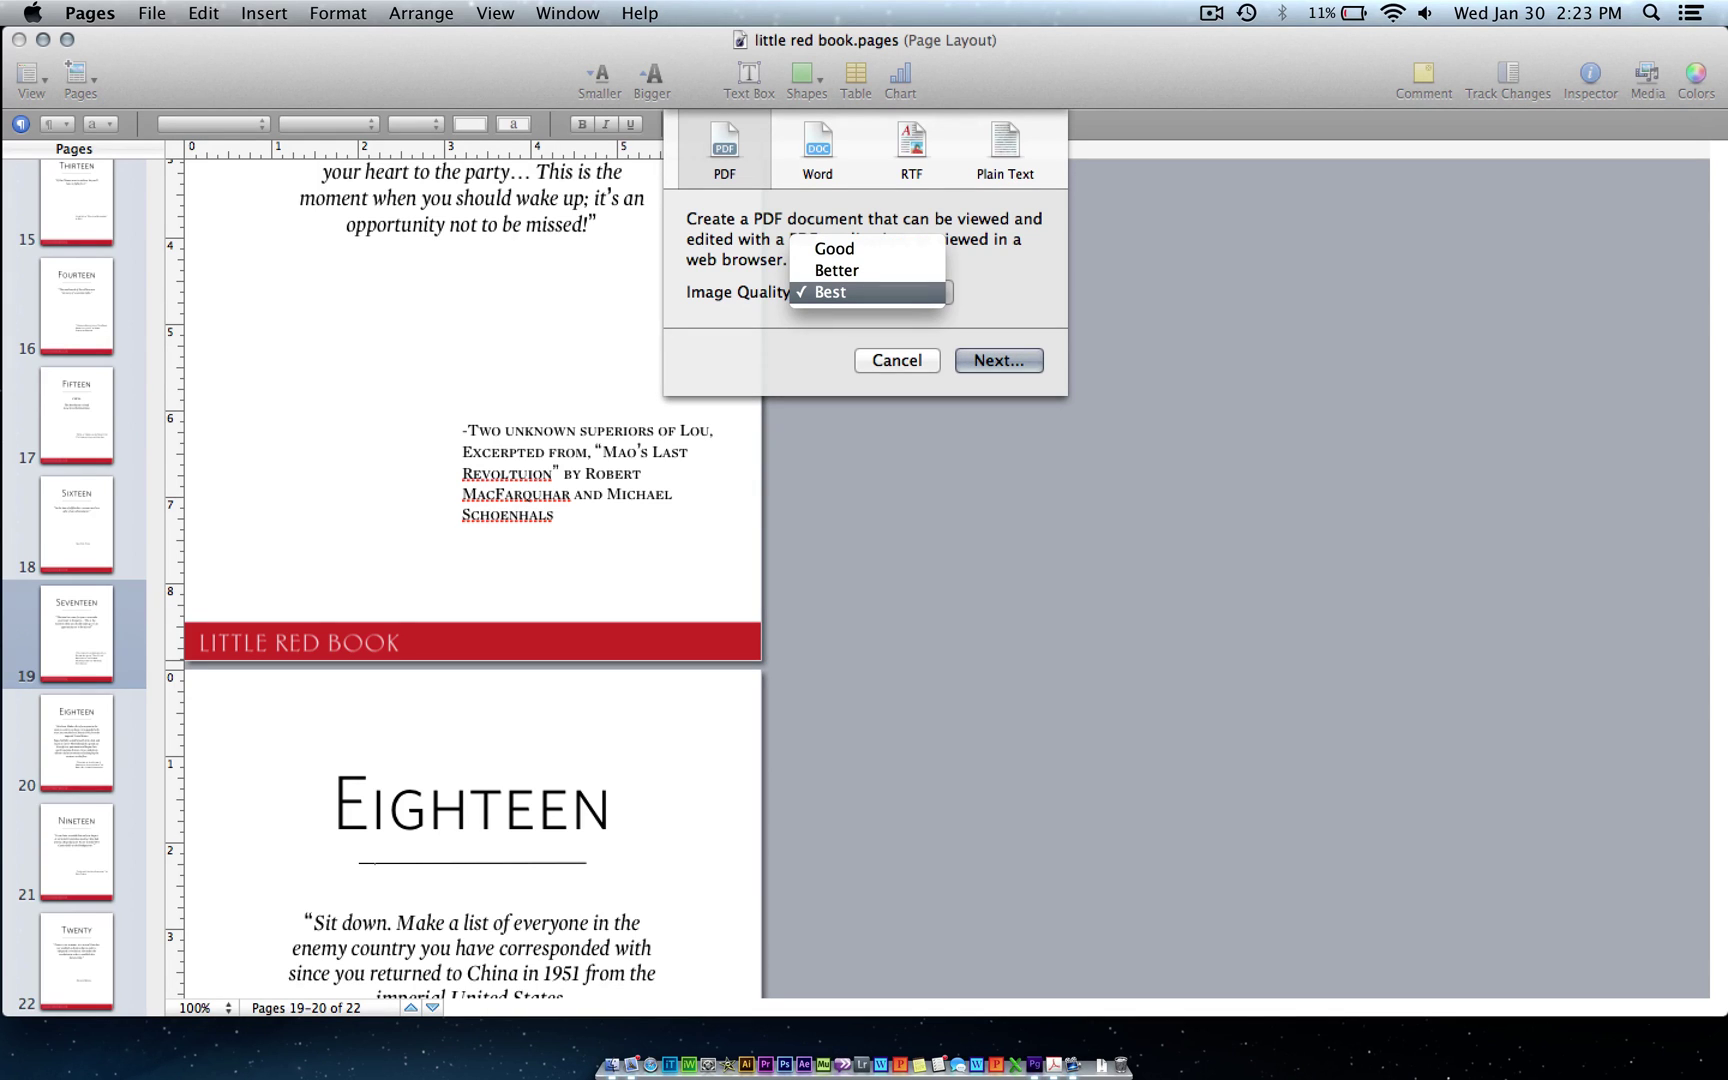
pyautogui.click(878, 292)
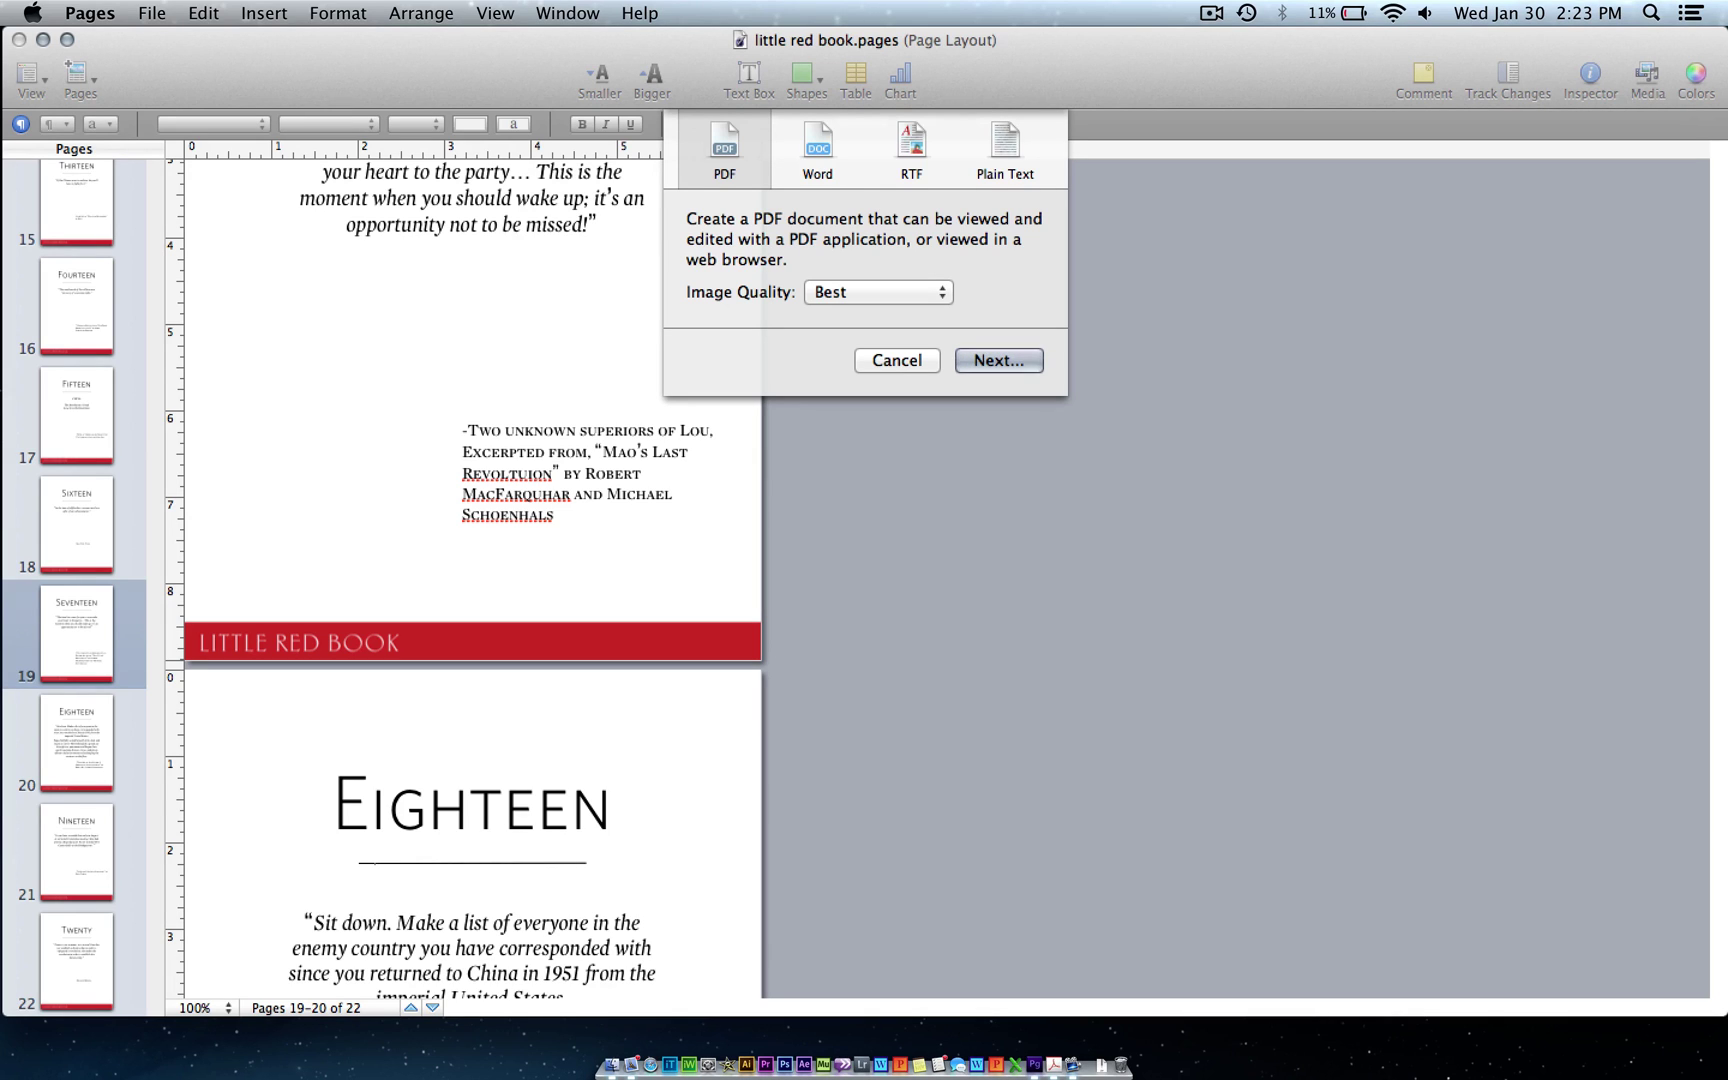
pyautogui.press('Return')
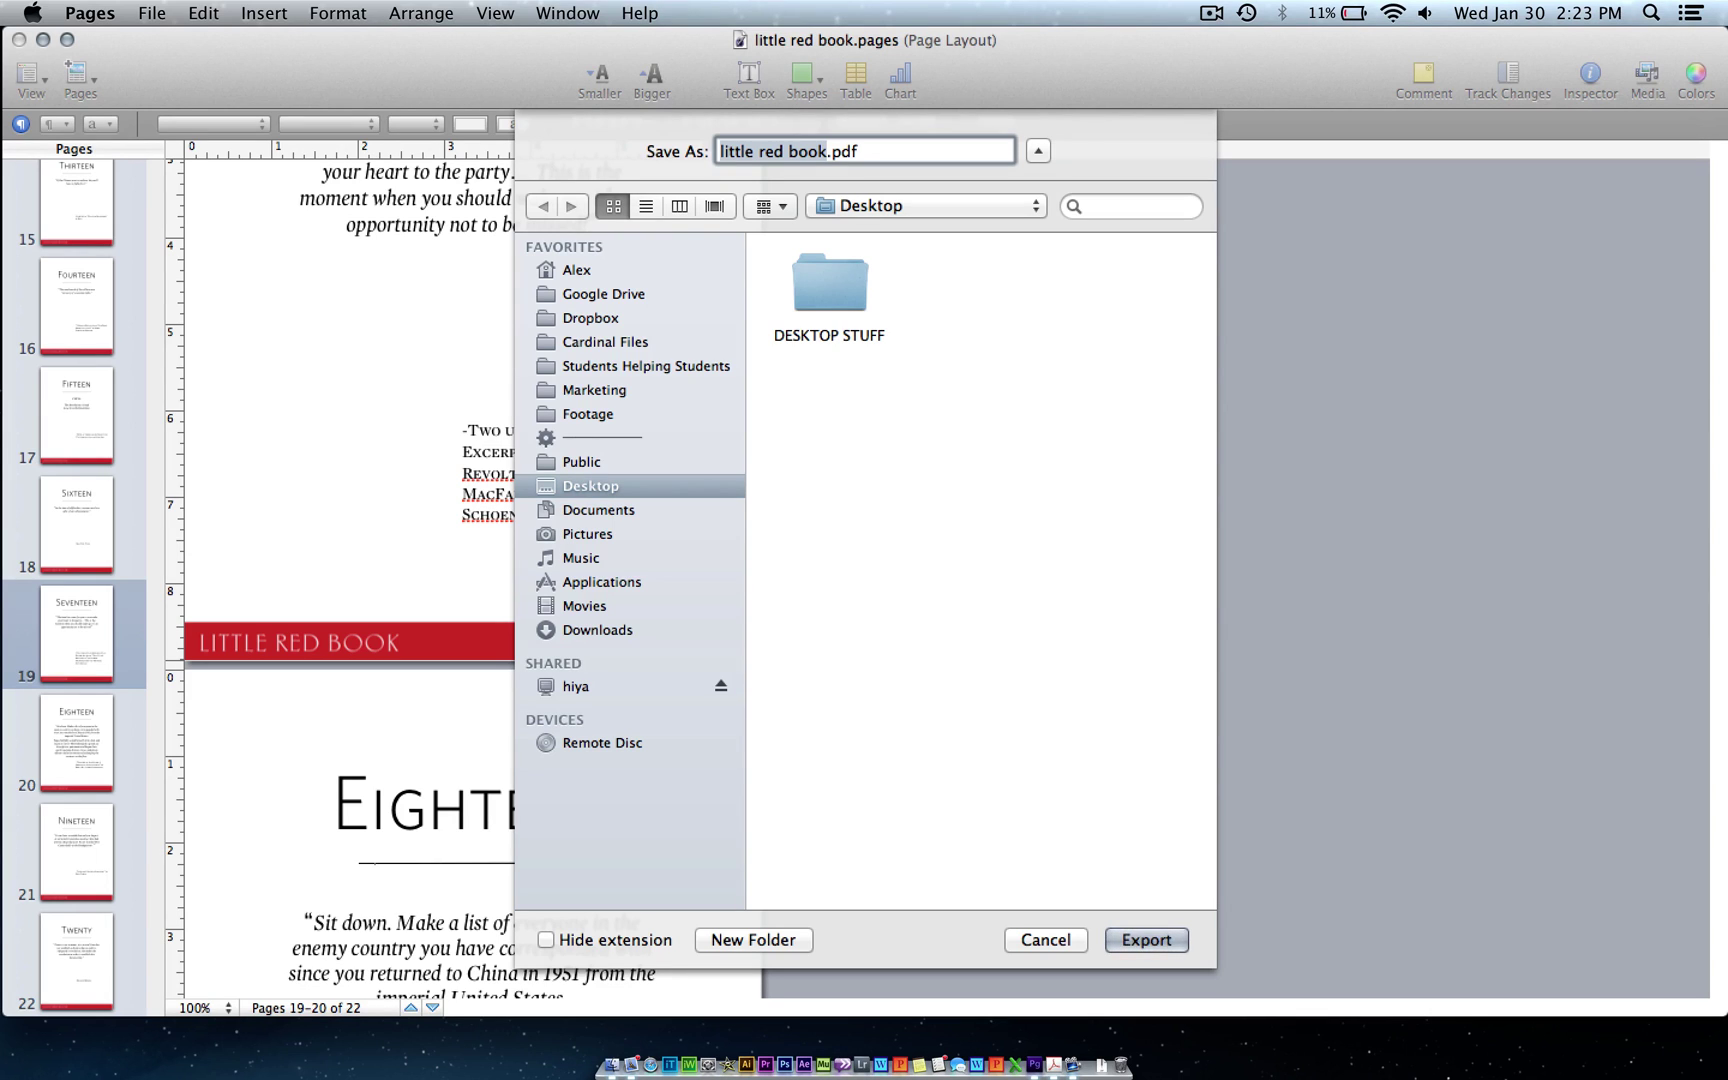
pyautogui.press('Return')
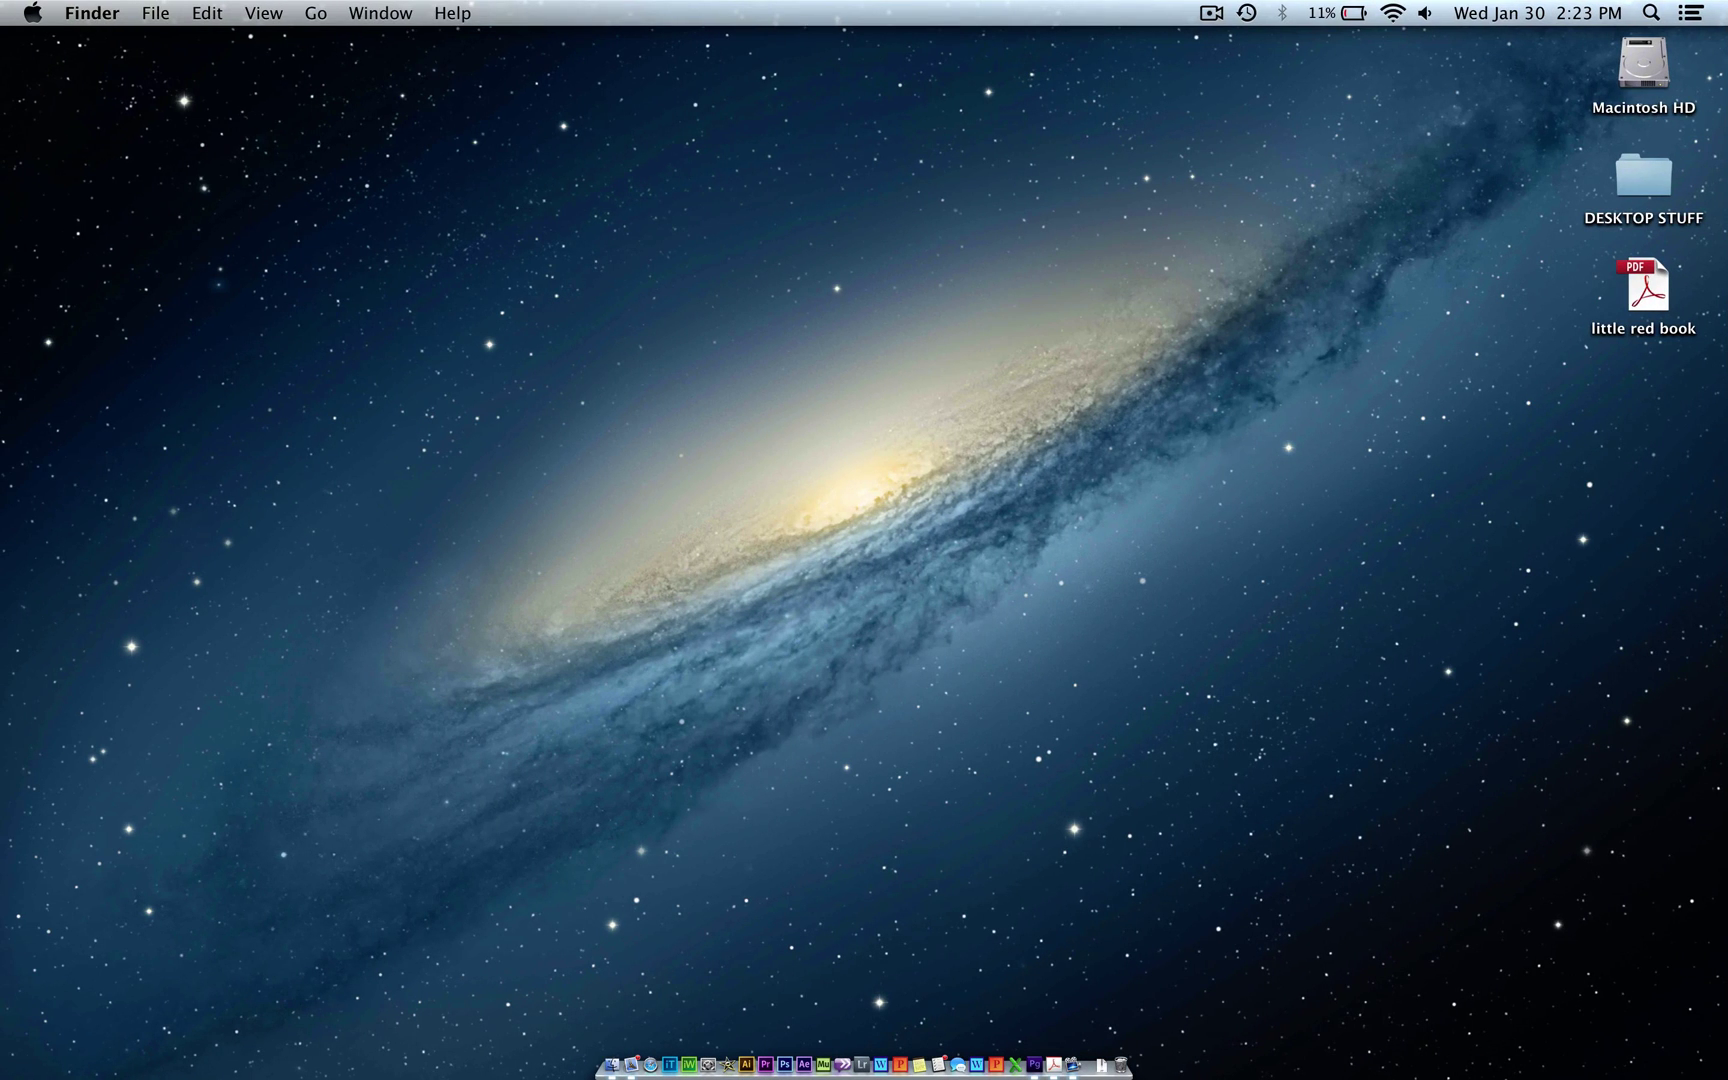
# Open the exported little red book PDF from the Desktop in Acrobat.
pyautogui.doubleClick(1643, 291)
pyautogui.scroll(-10, 877, 595)
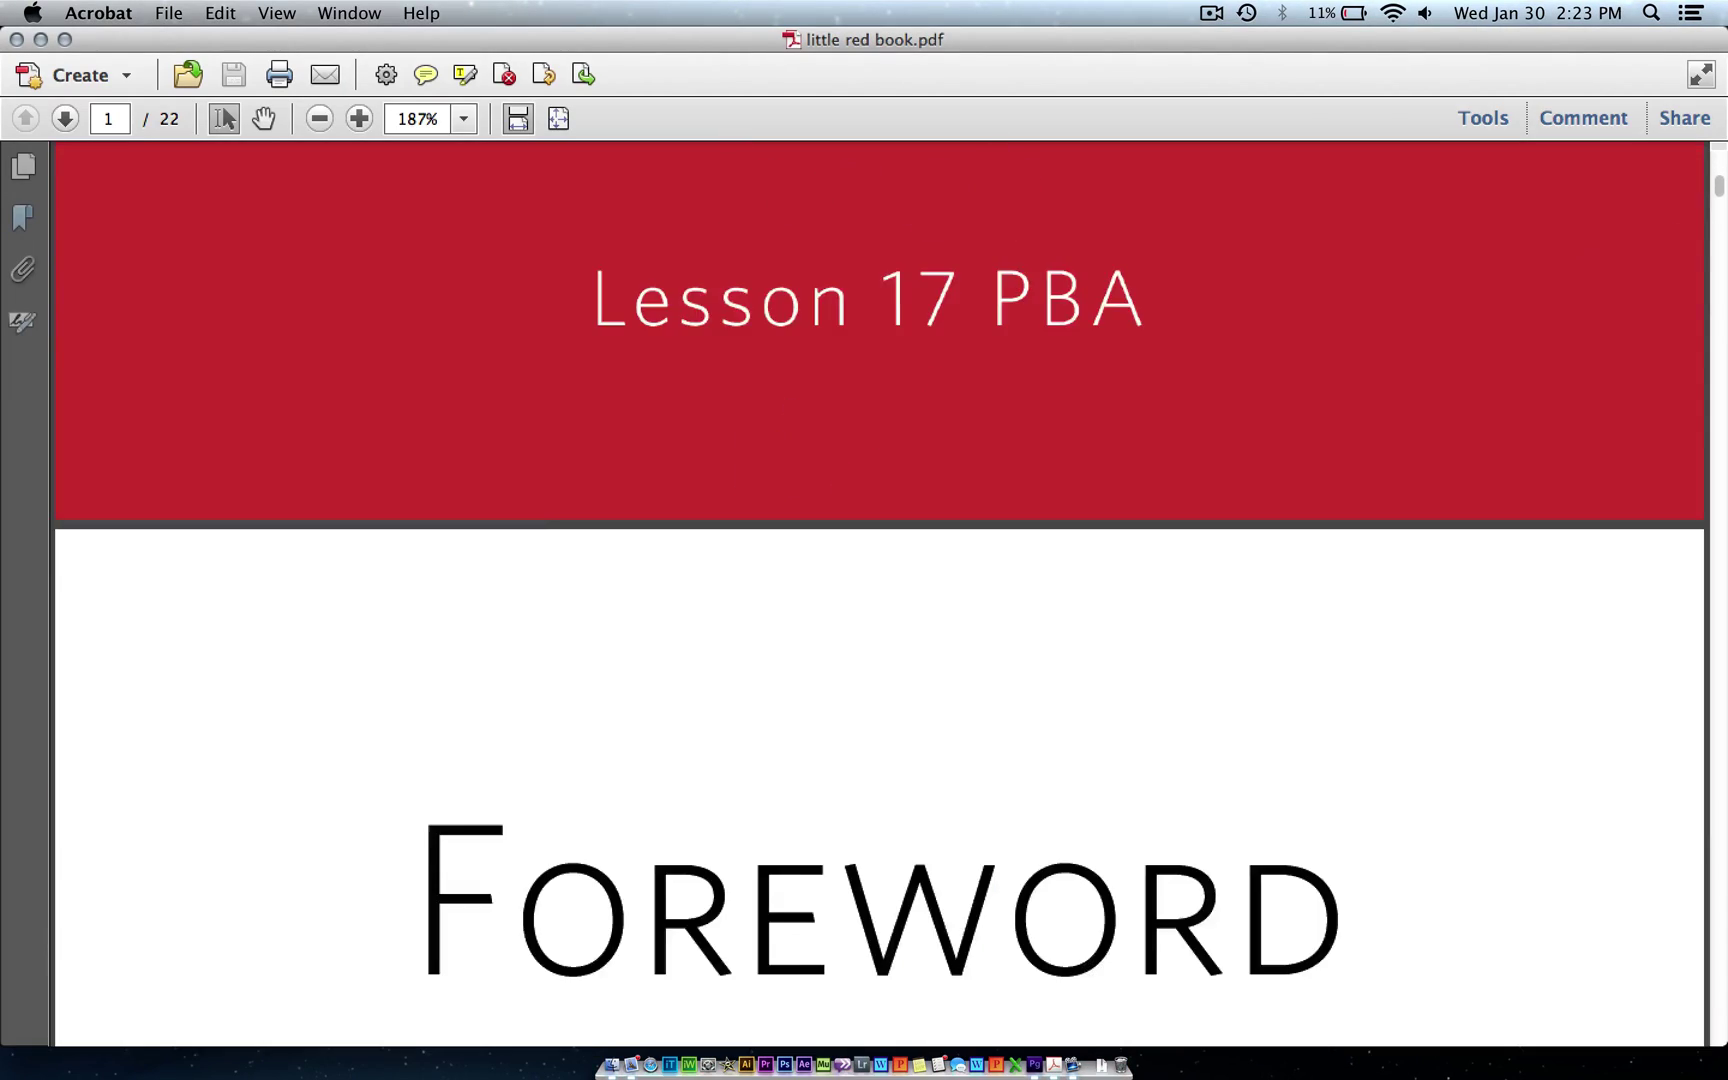
pyautogui.scroll(-10, 878, 594)
pyautogui.scroll(-10, 877, 594)
pyautogui.scroll(-2, 877, 594)
pyautogui.scroll(-4, 878, 595)
pyautogui.scroll(-10, 878, 594)
pyautogui.scroll(-10, 878, 595)
pyautogui.scroll(-15, 878, 595)
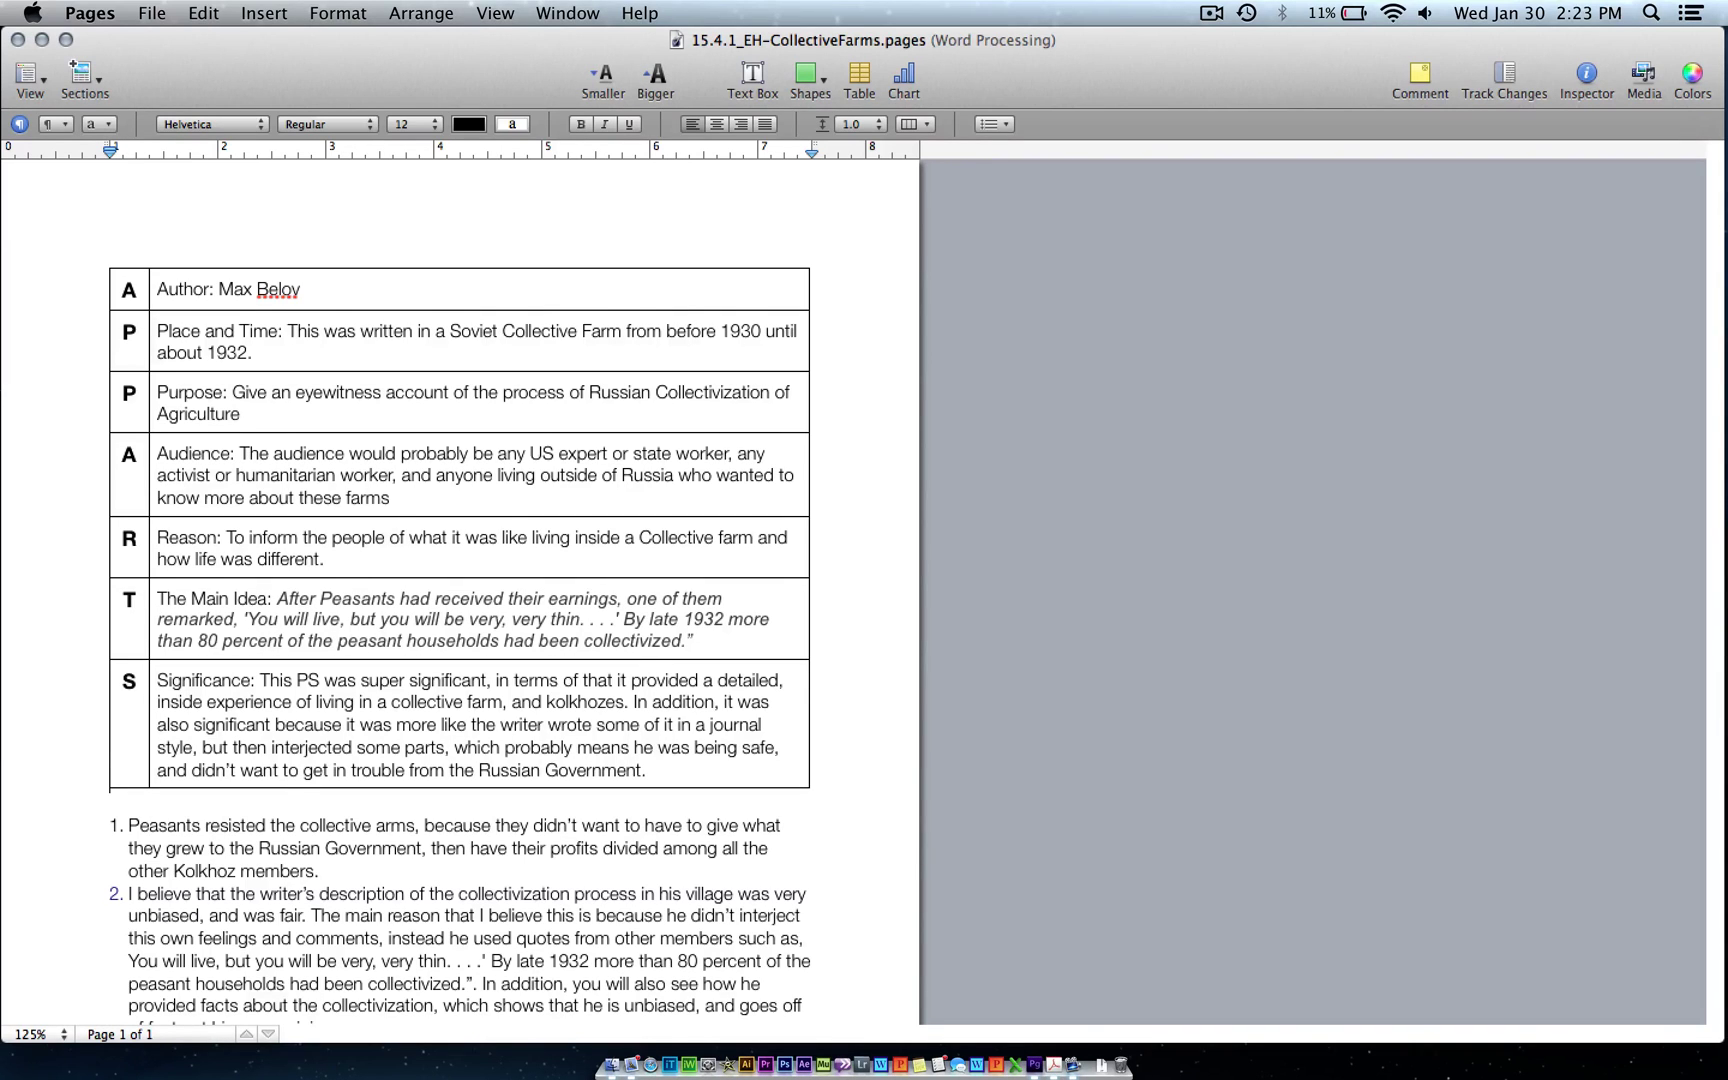
# Export the Collective Farms document as a Word .doc to the Desktop and switch to view it there.
pyautogui.click(152, 12)
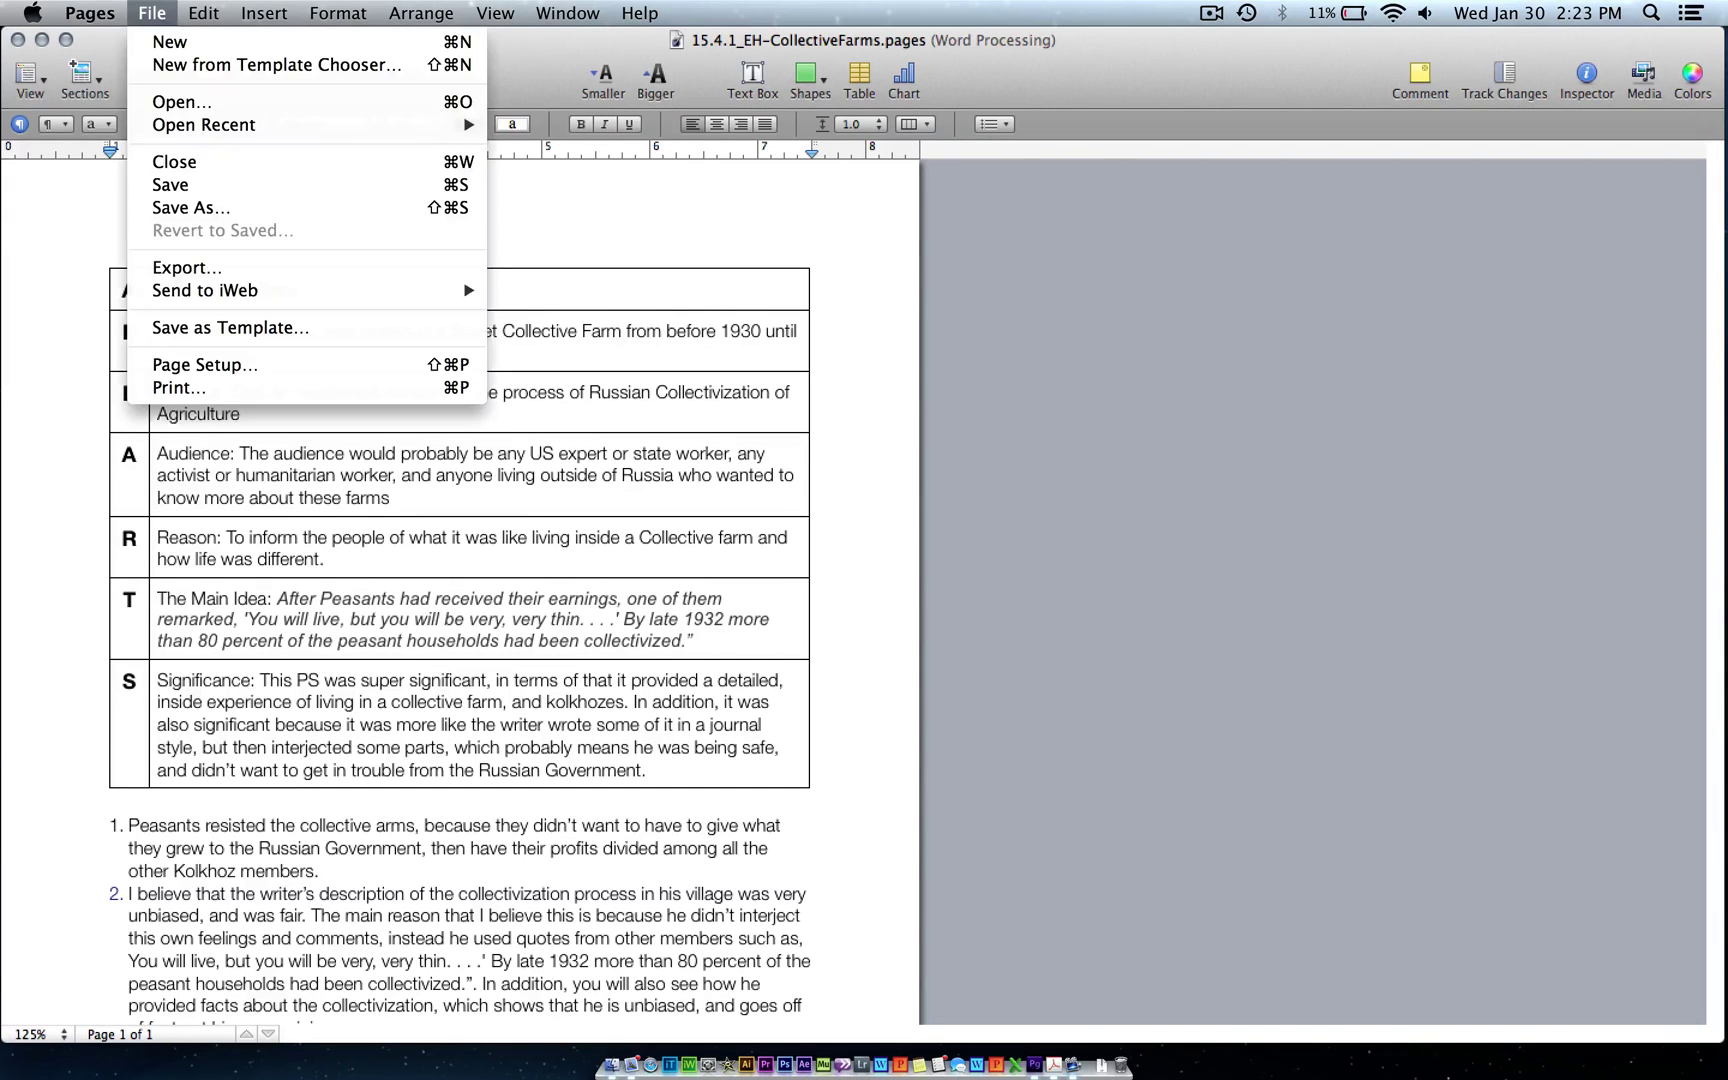
pyautogui.click(187, 267)
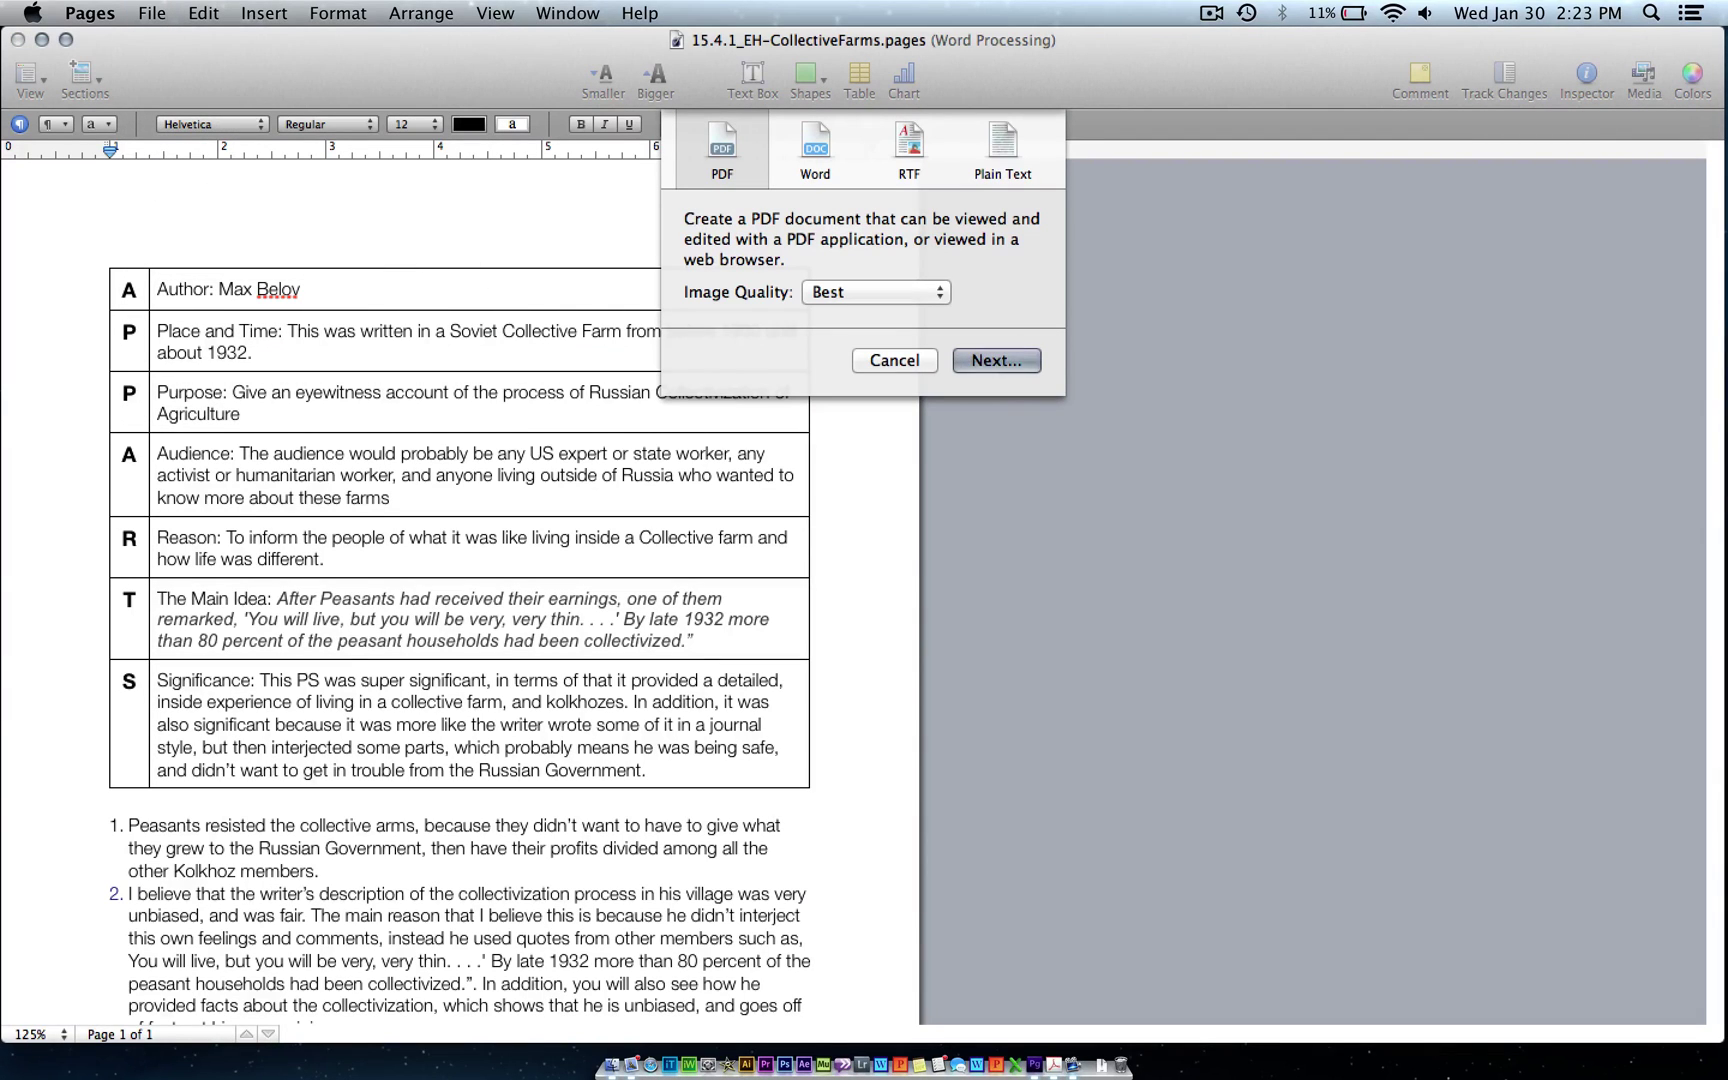
pyautogui.click(814, 149)
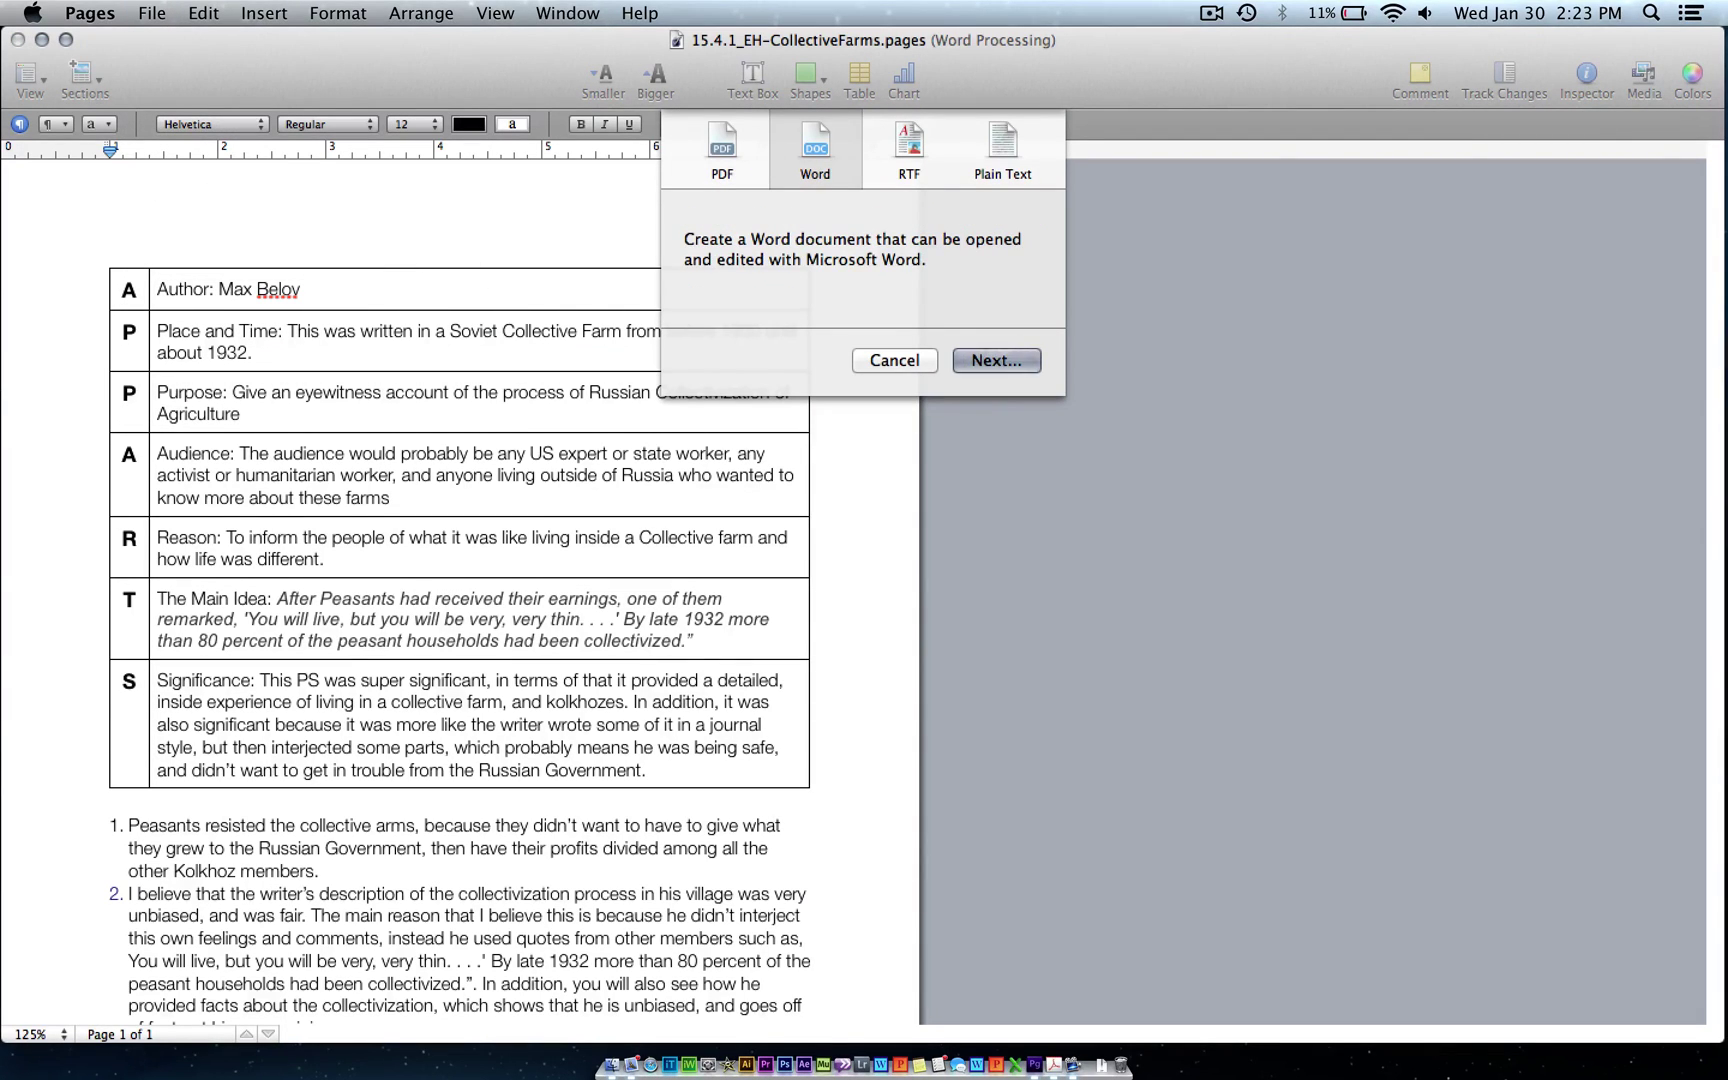
pyautogui.press('Return')
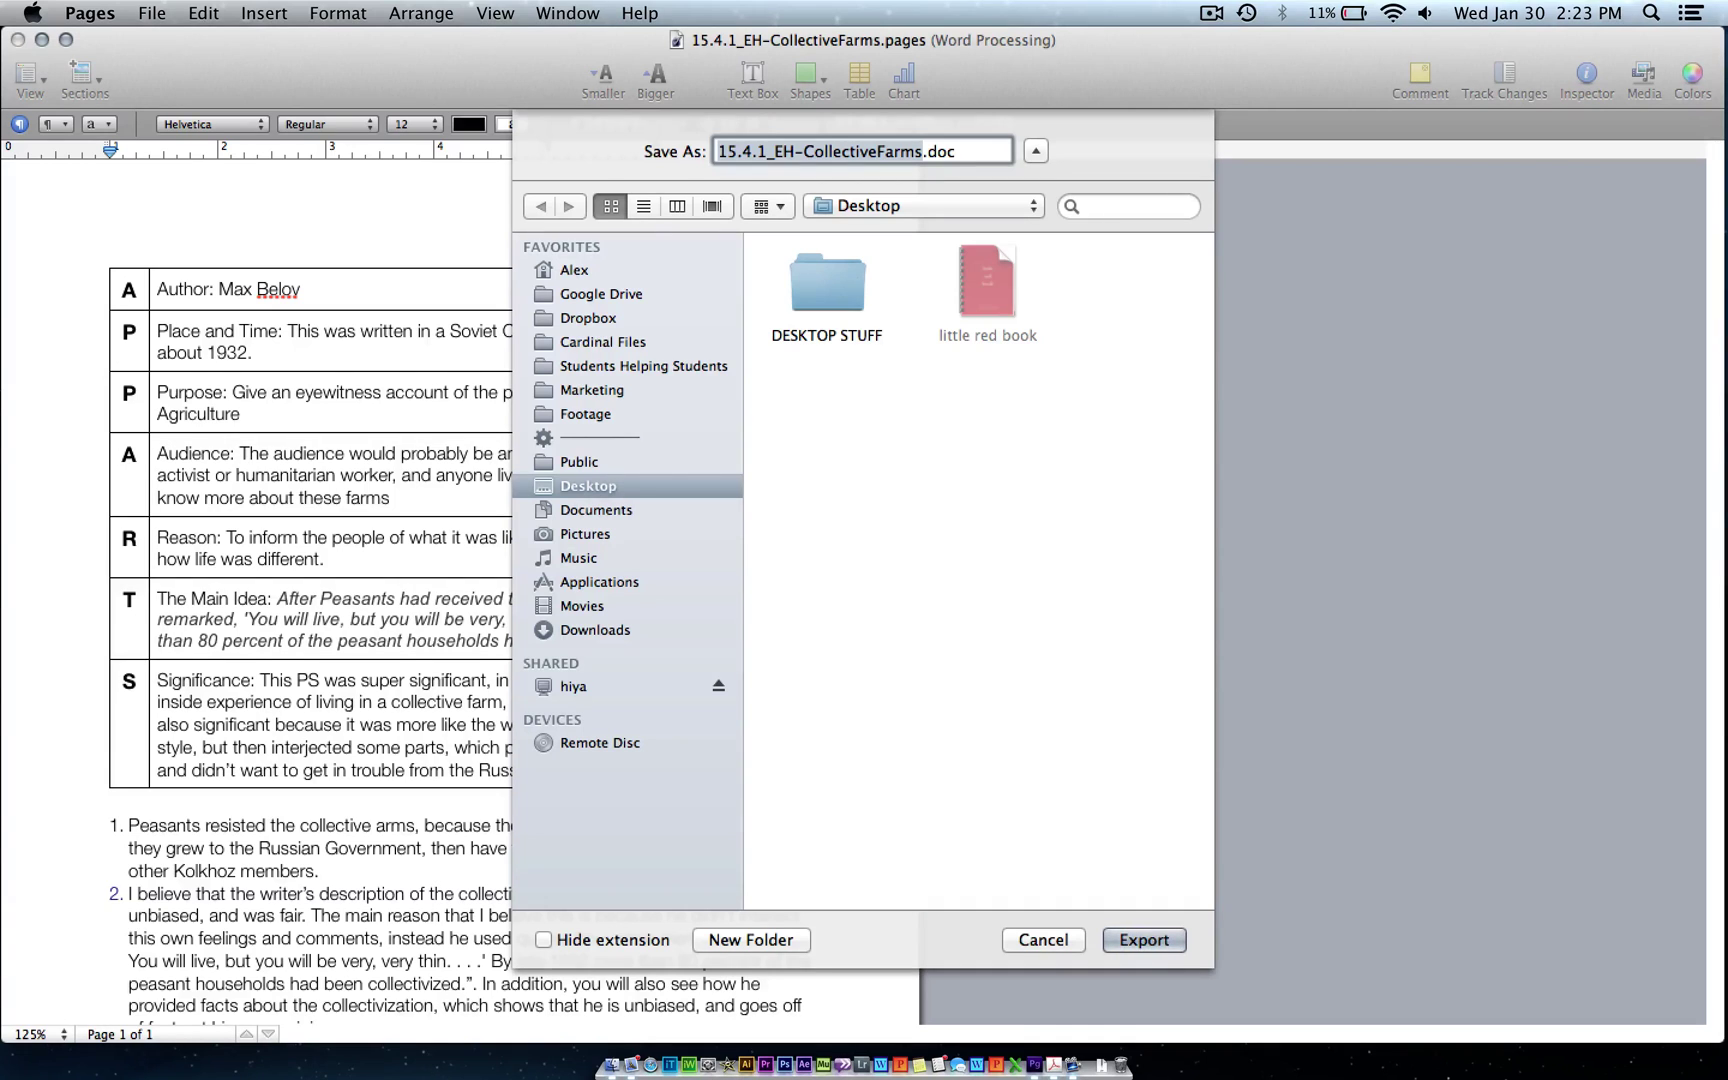
pyautogui.press('Return')
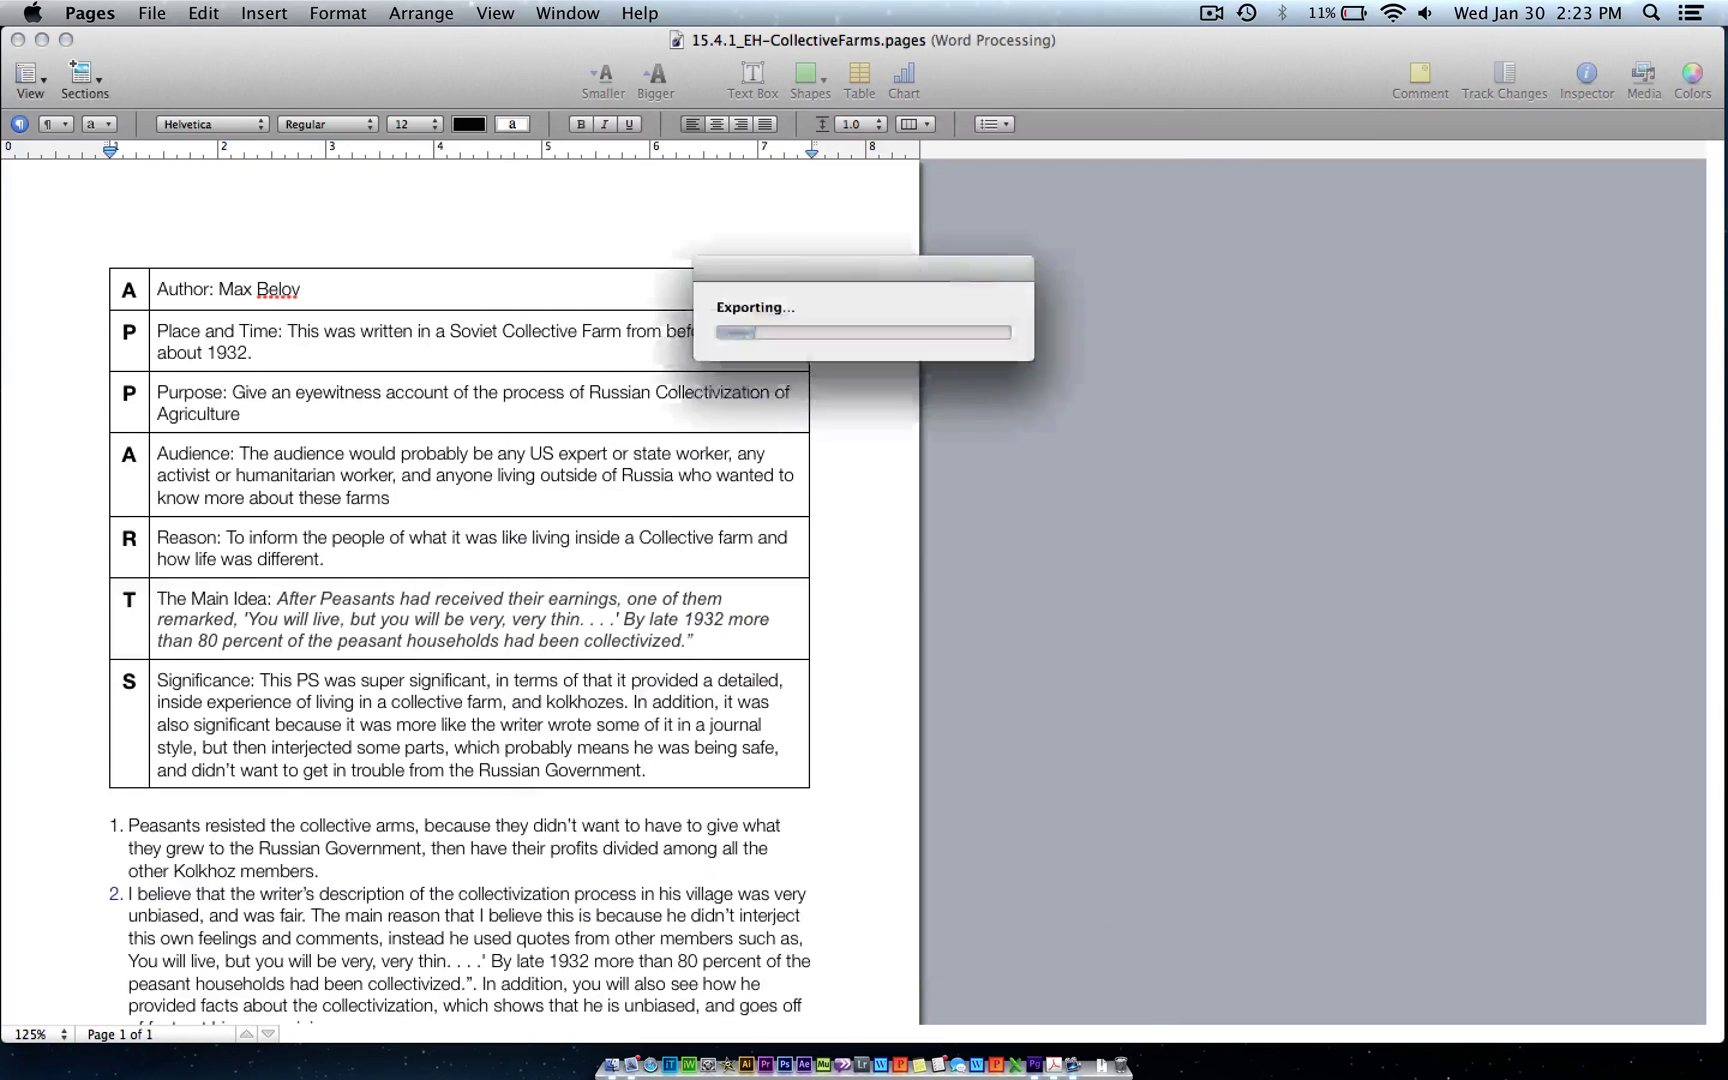
pyautogui.hotkey('ctrl', 'Right')
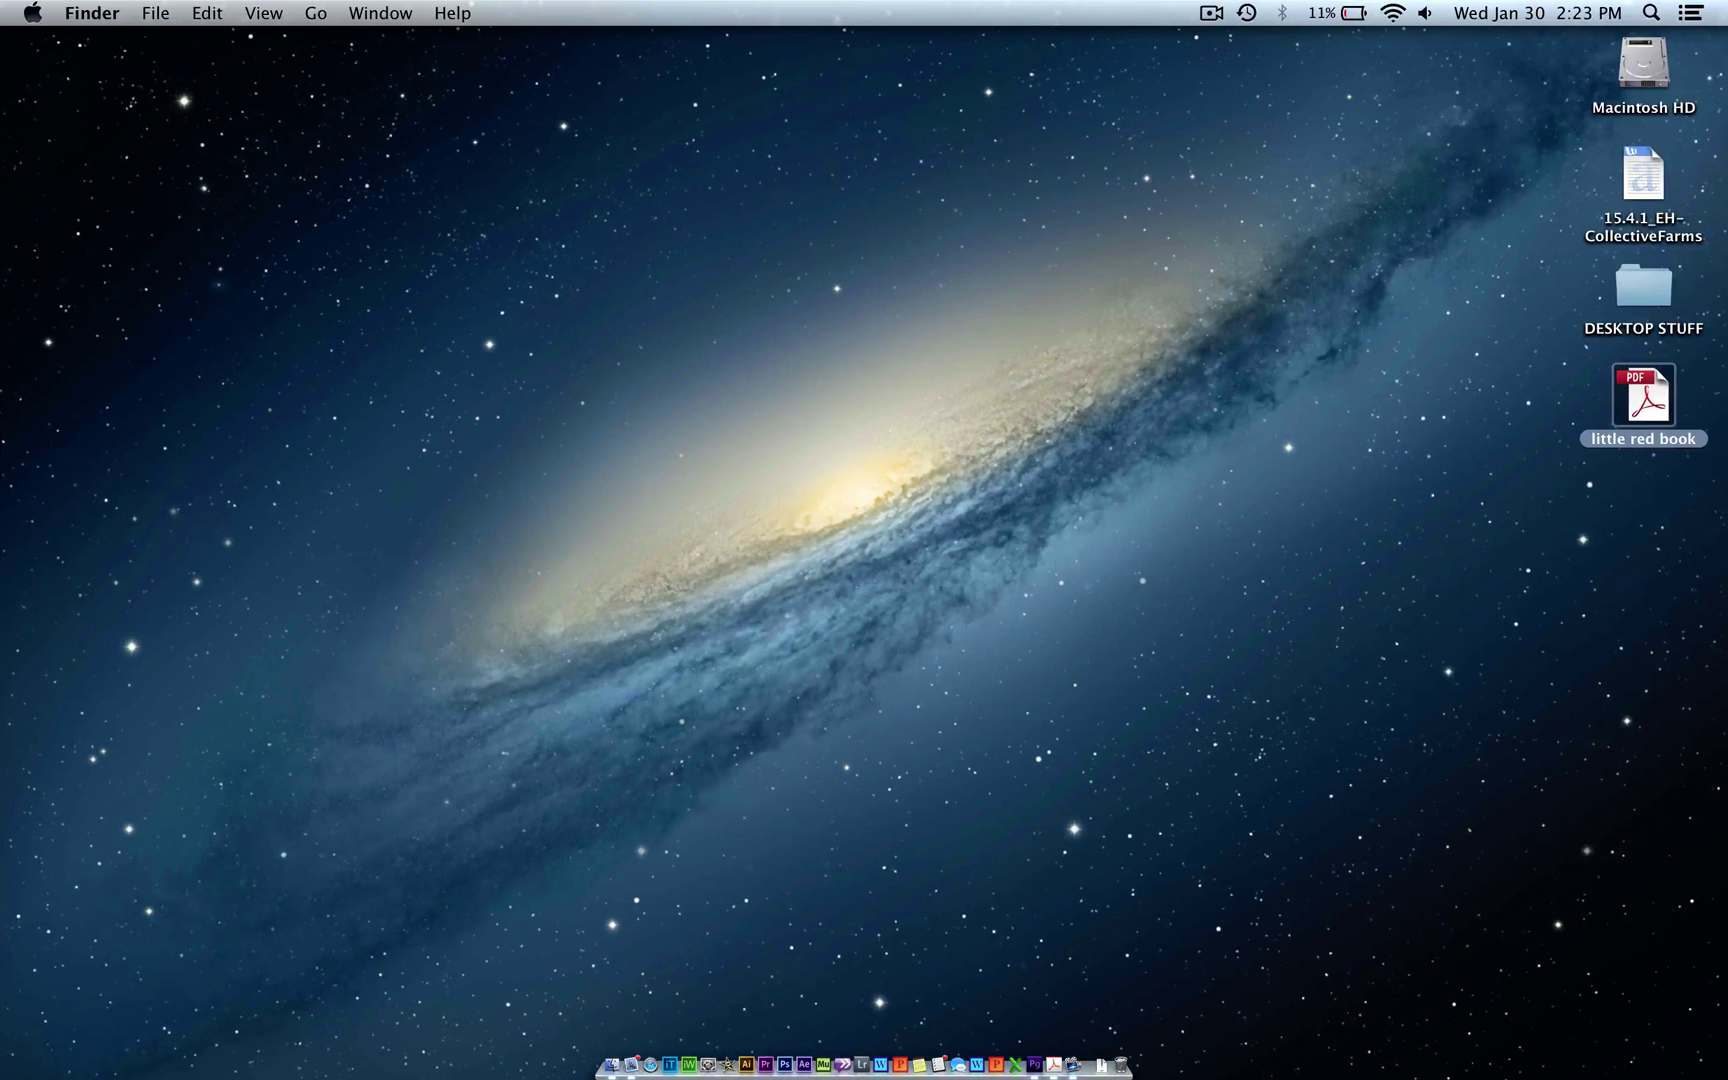
pyautogui.press('Up')
pyautogui.press('Up')
pyautogui.press('super+o')
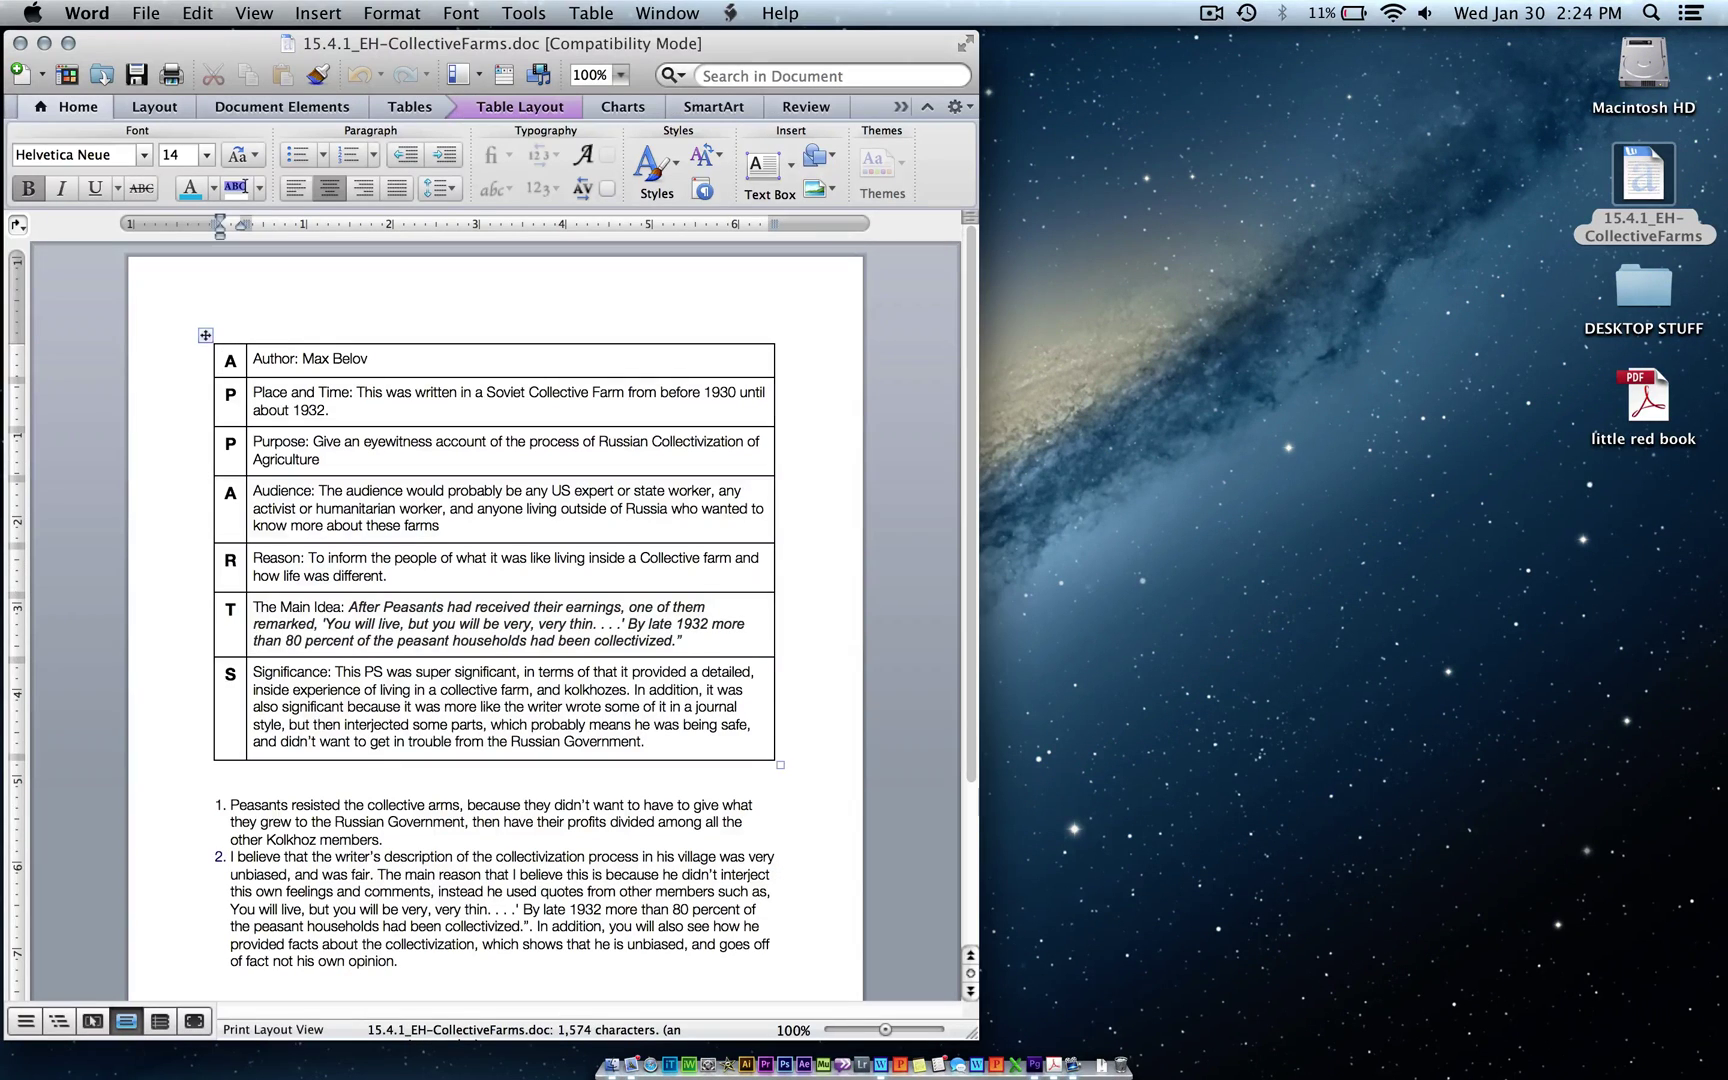
pyautogui.press('super+End')
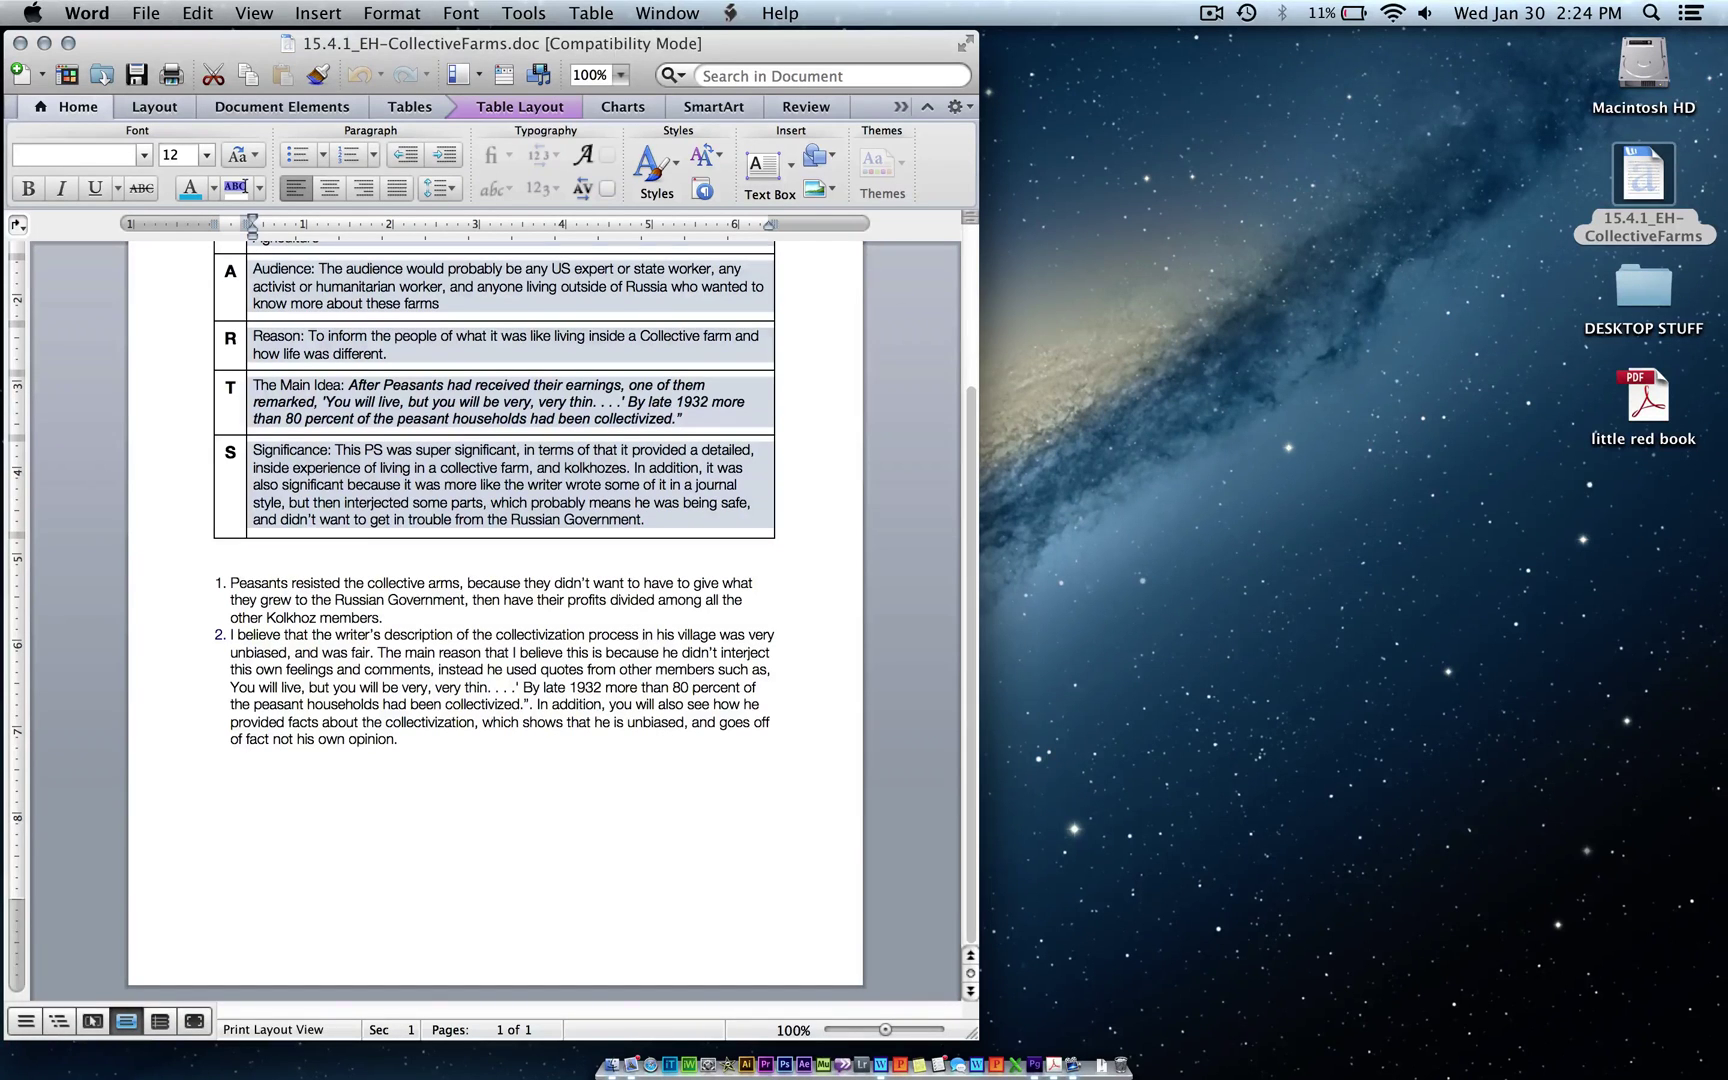
pyautogui.press('super+End')
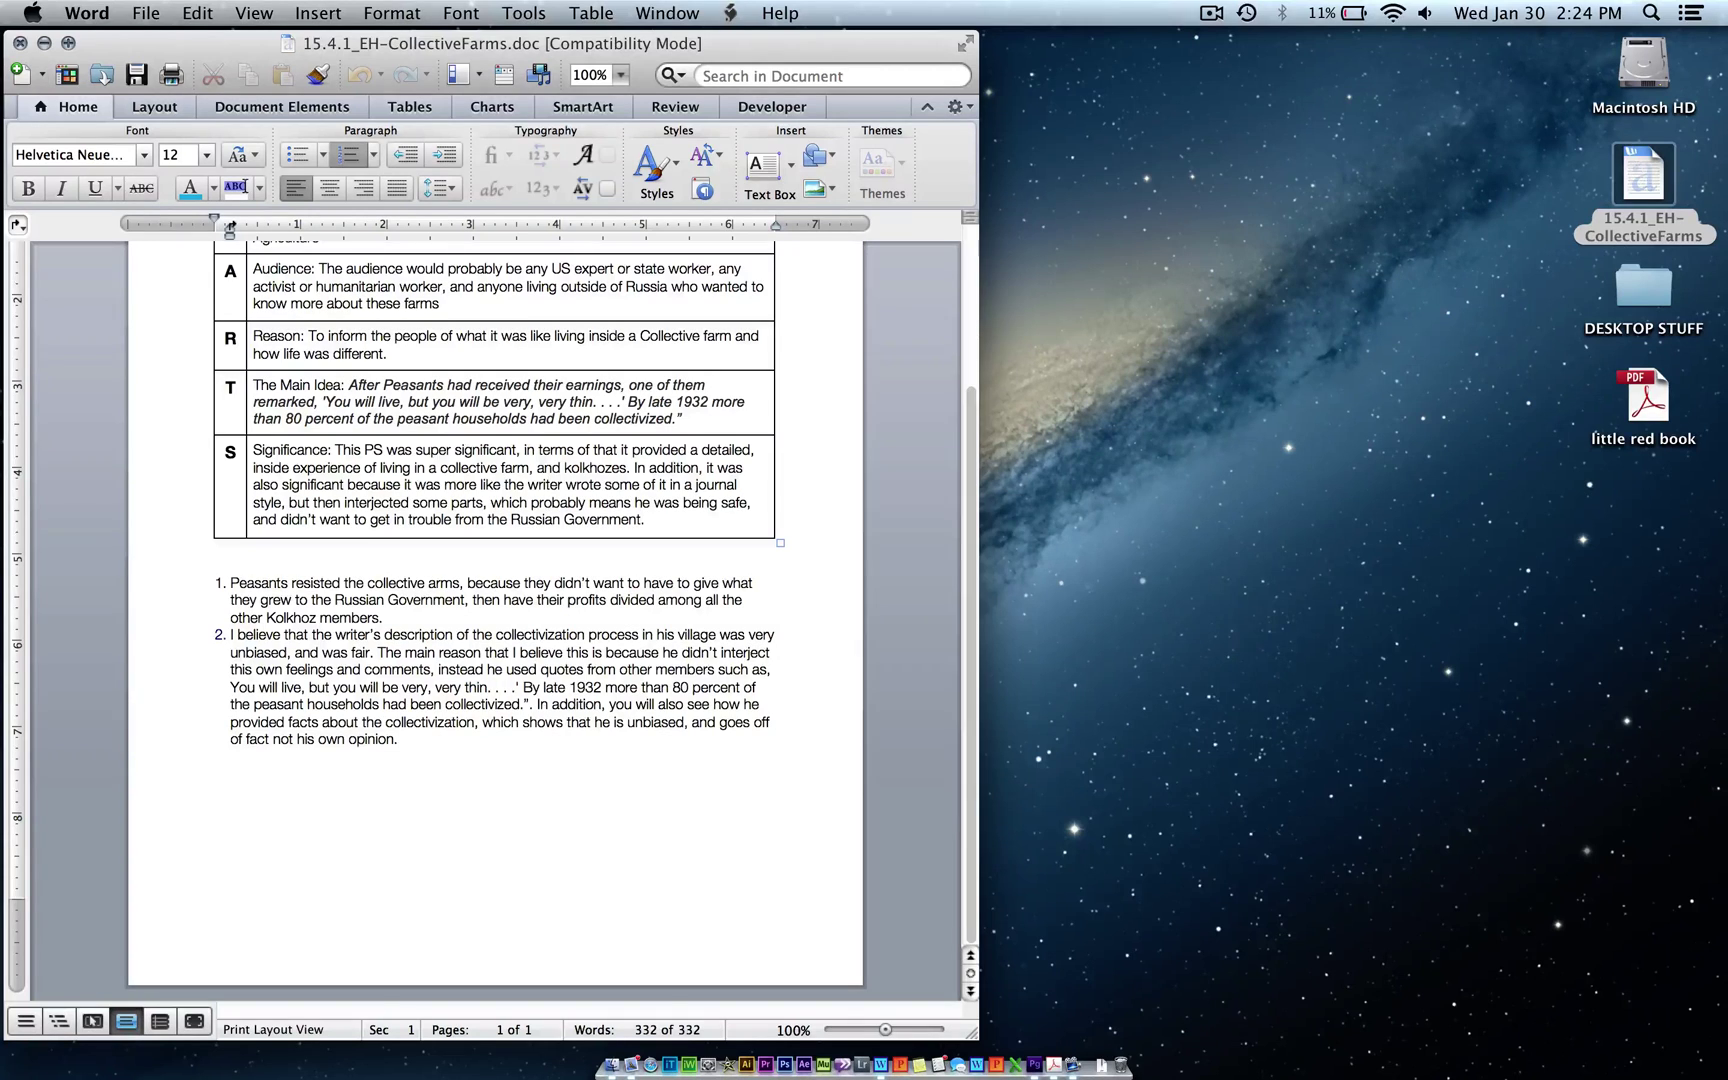
pyautogui.click(45, 43)
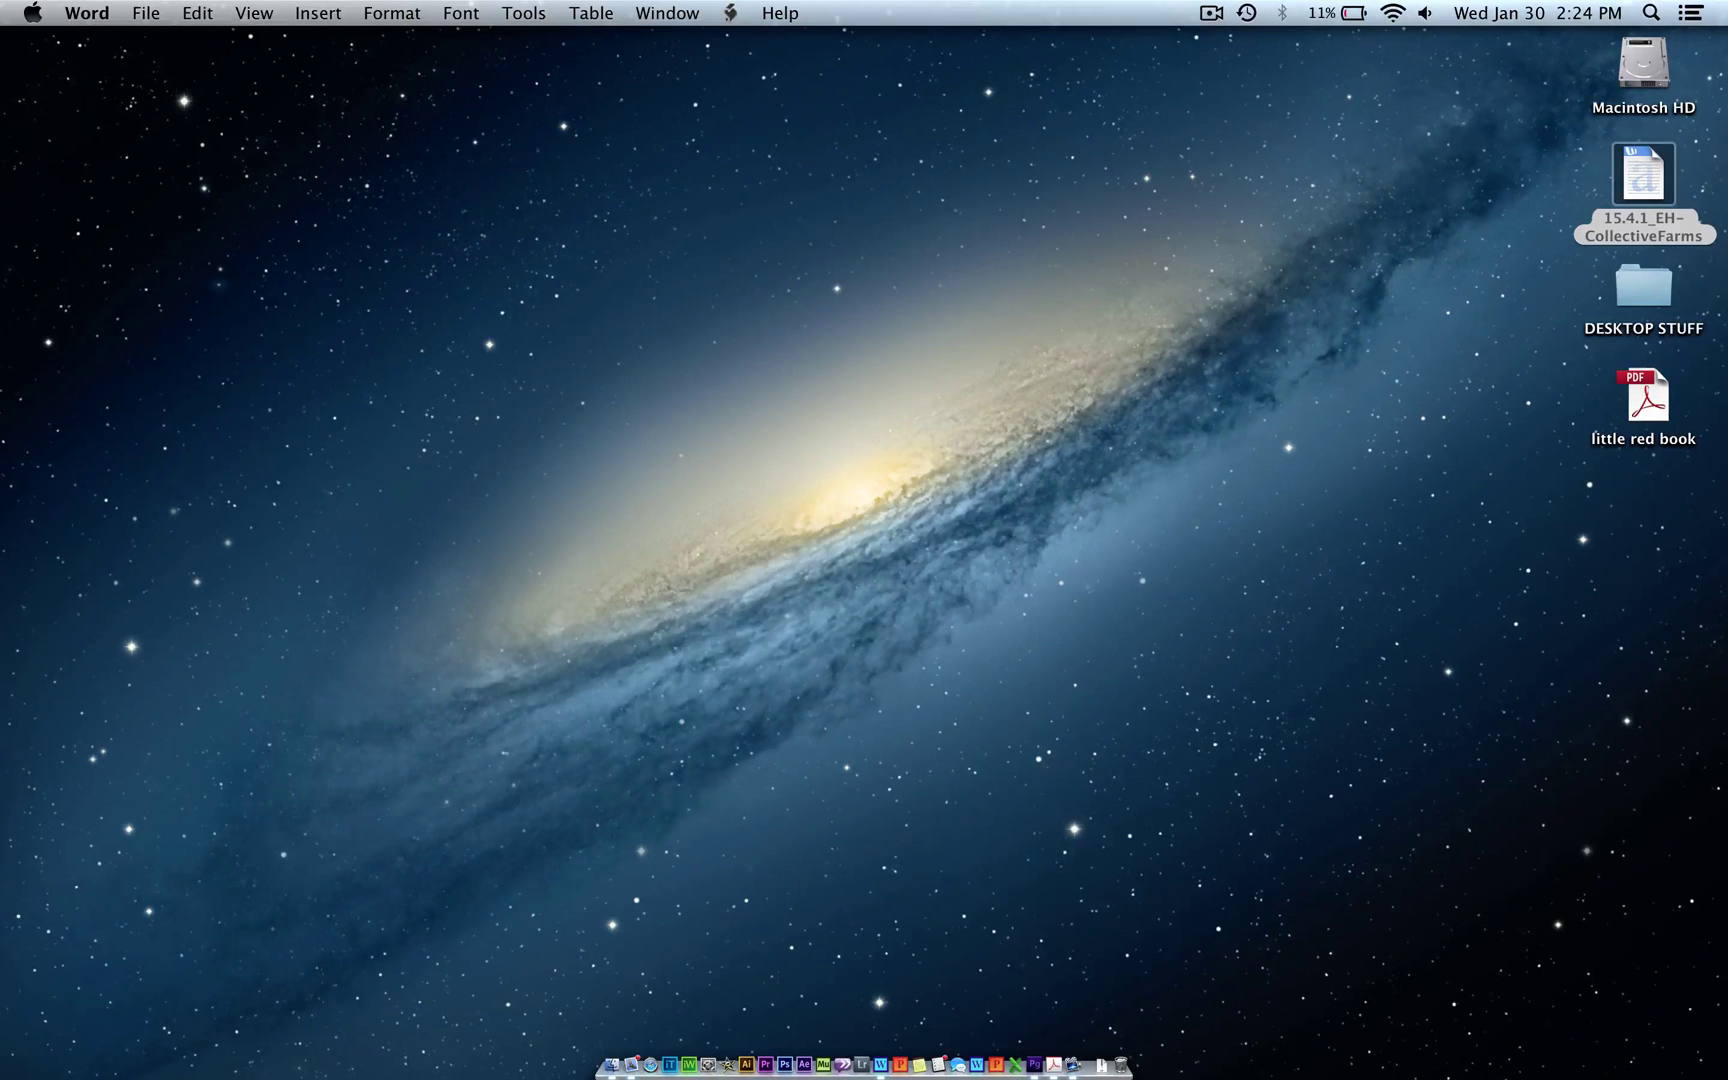